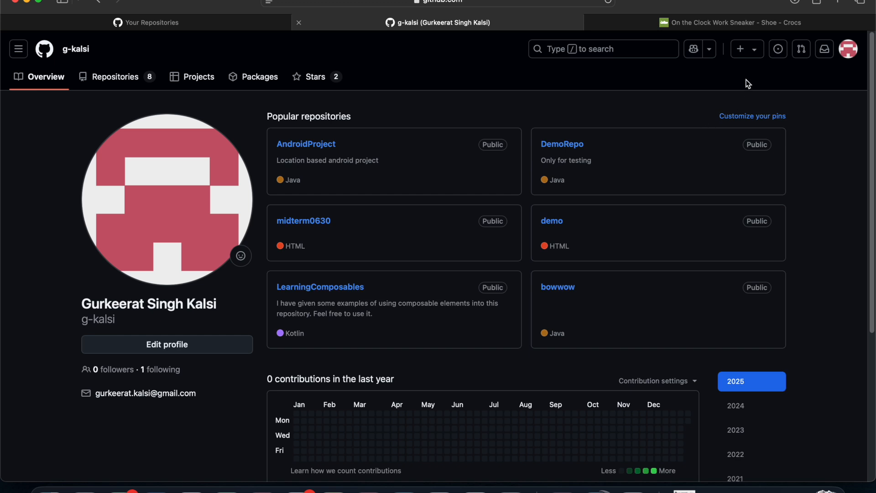
# Step: Create a new public GitHub repository named gittutorial without a README, .gitignore template or license
pyautogui.click(754, 58)
pyautogui.click(760, 80)
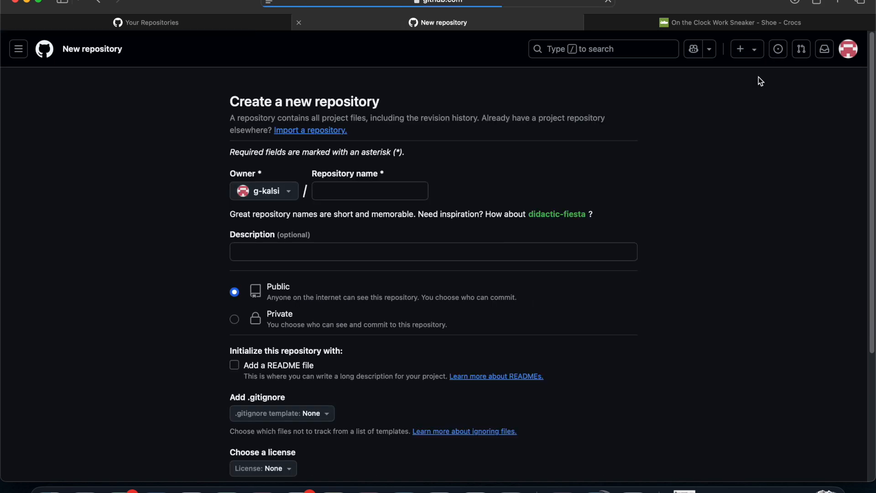
pyautogui.click(403, 193)
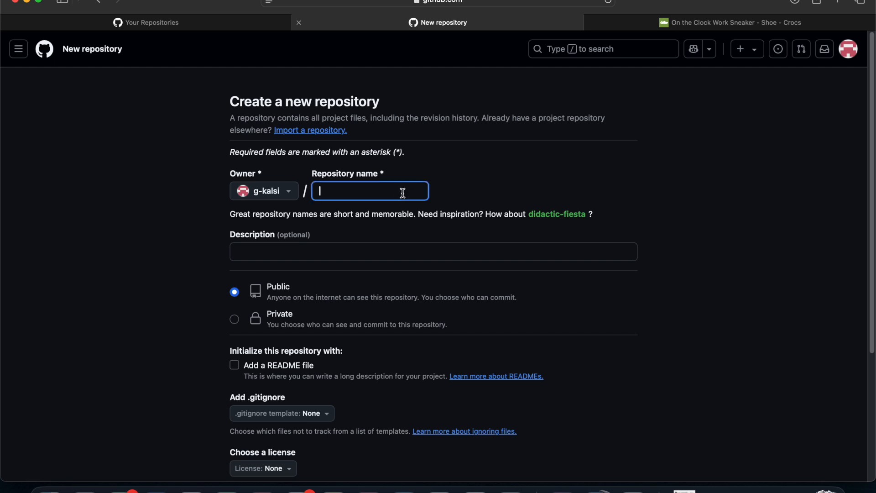
pyautogui.write('git')
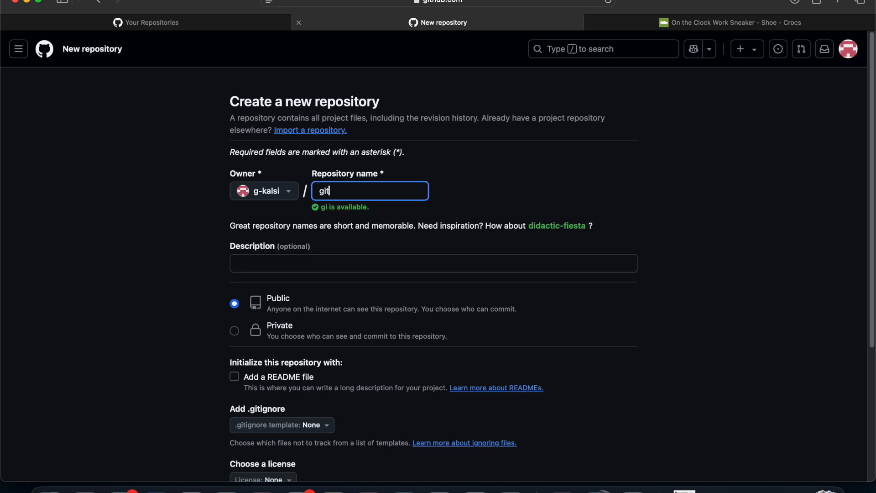
pyautogui.write('tut')
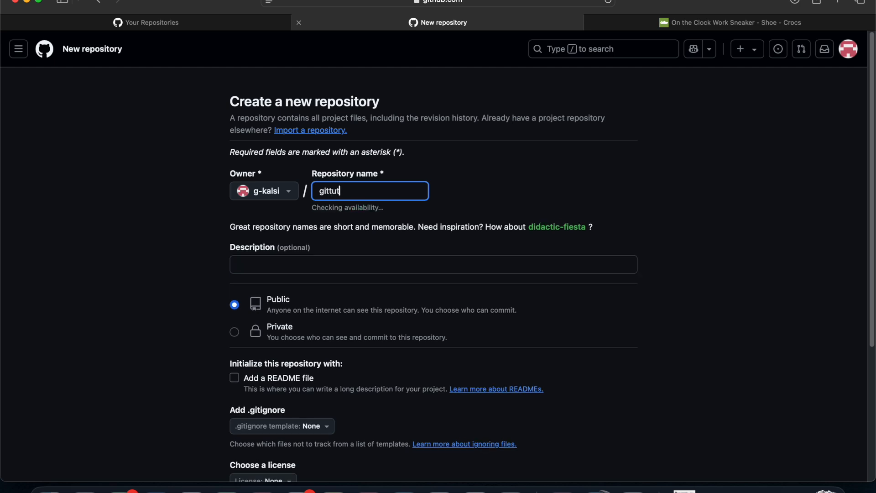
pyautogui.write('orial')
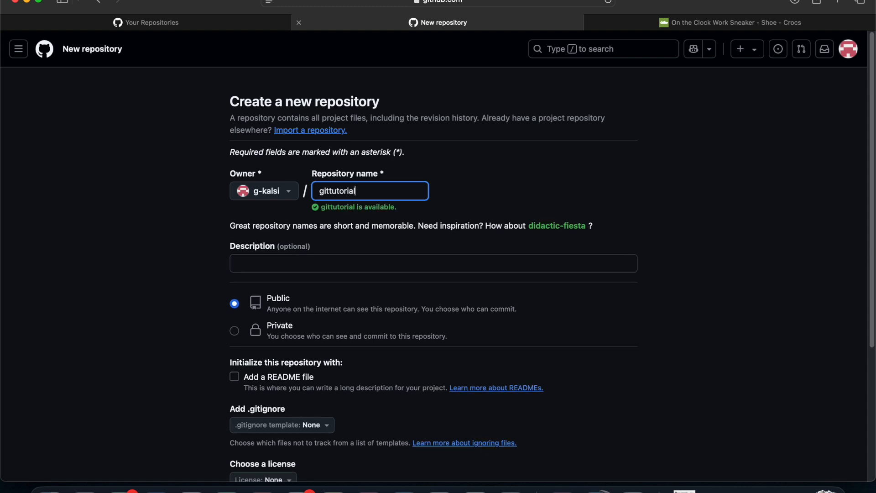
pyautogui.scroll(-5, 526, 190)
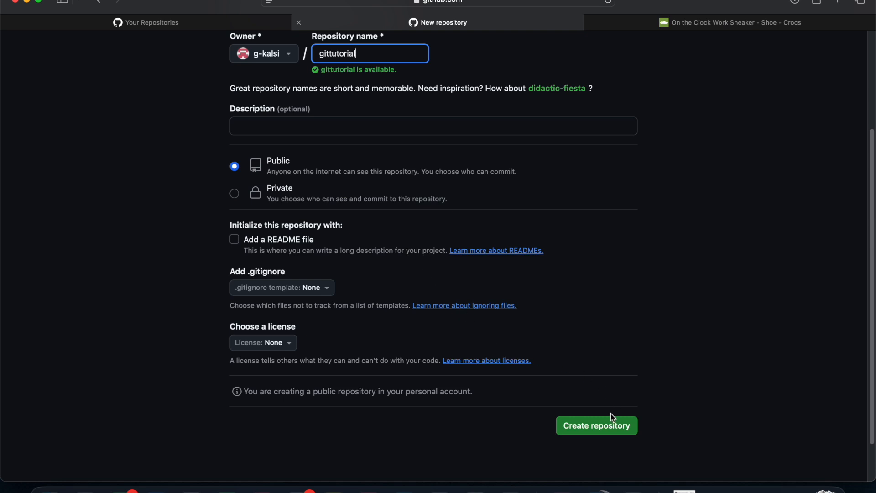
pyautogui.click(586, 435)
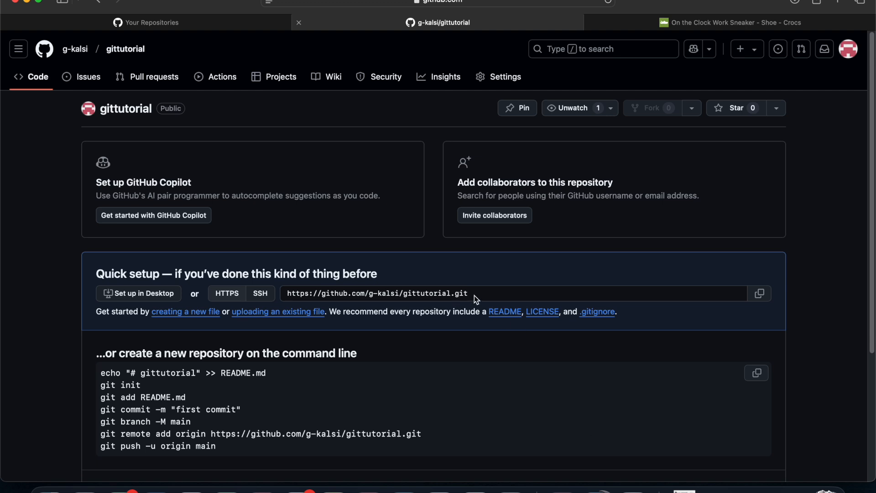
pyautogui.moveTo(483, 294); pyautogui.dragTo(279, 291)
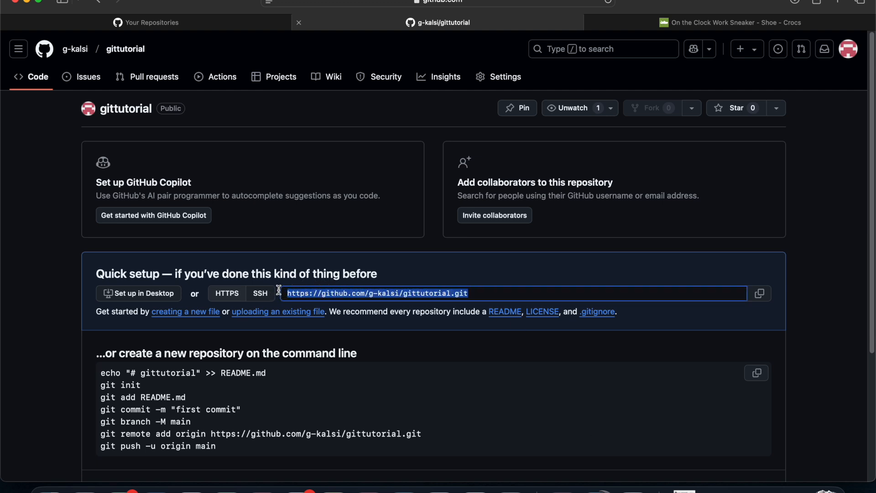
pyautogui.click(448, 275)
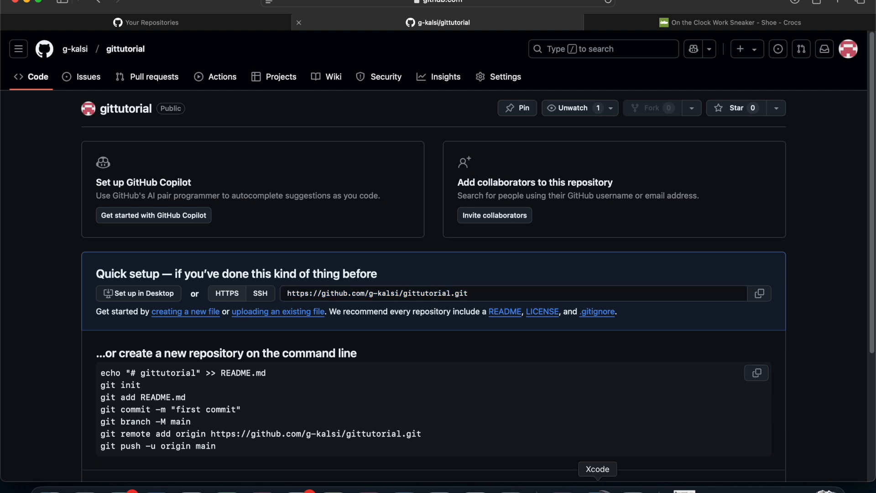
# Step: Switch to Xcode and create an iOS App project named gittutorial in the ios folder, with a local Git repository
pyautogui.click(598, 489)
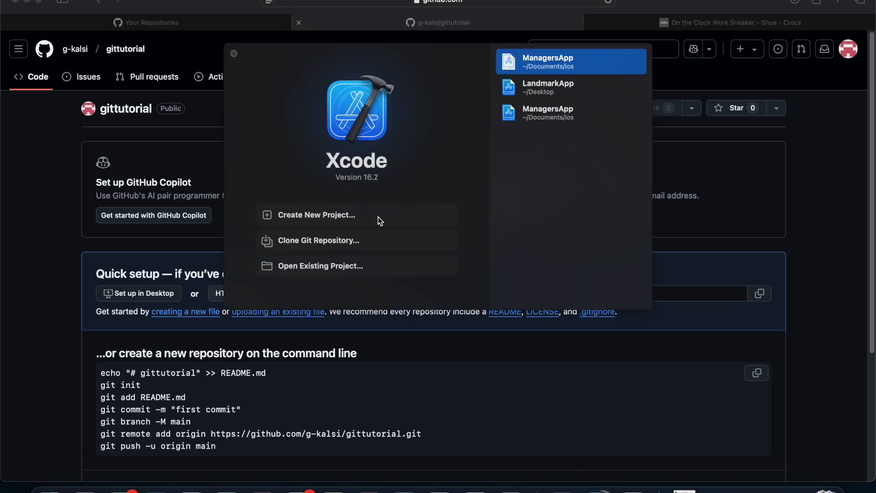
pyautogui.click(342, 215)
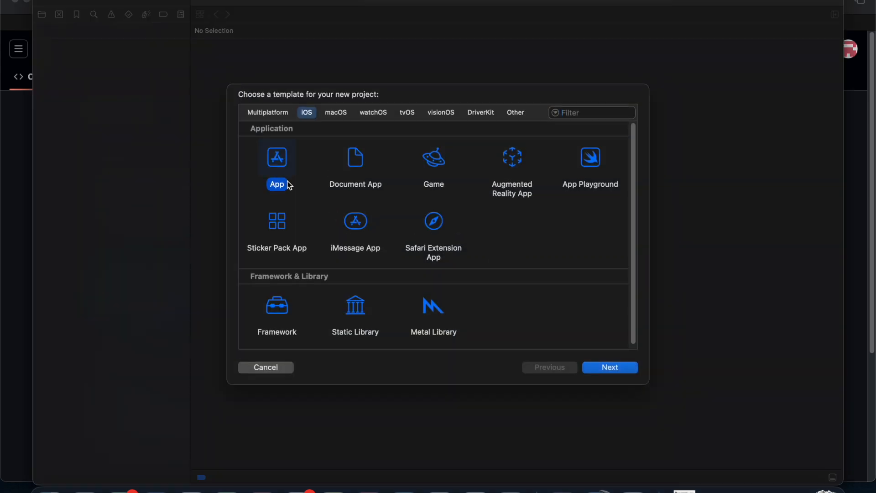
pyautogui.click(612, 371)
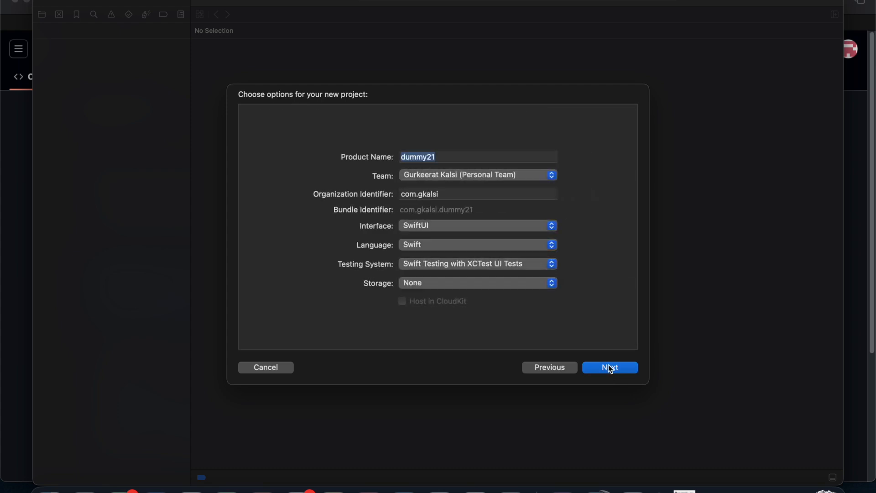
pyautogui.write('git')
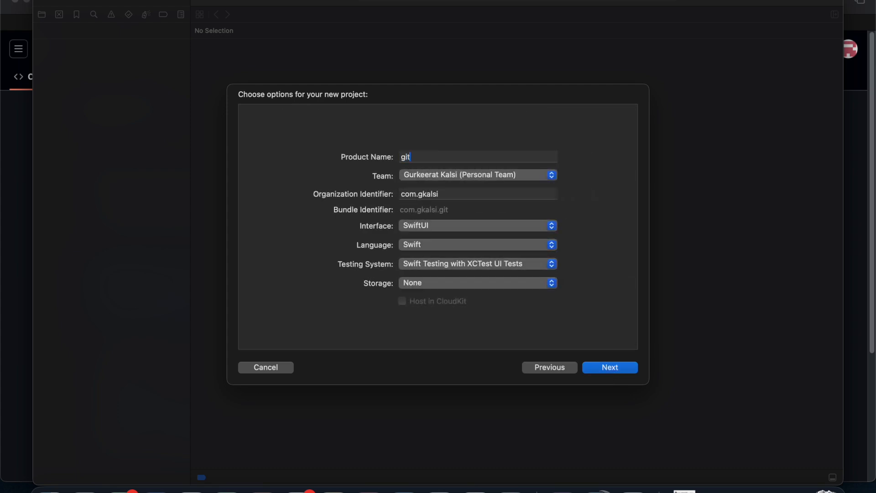
pyautogui.write('tutorial')
pyautogui.click(607, 368)
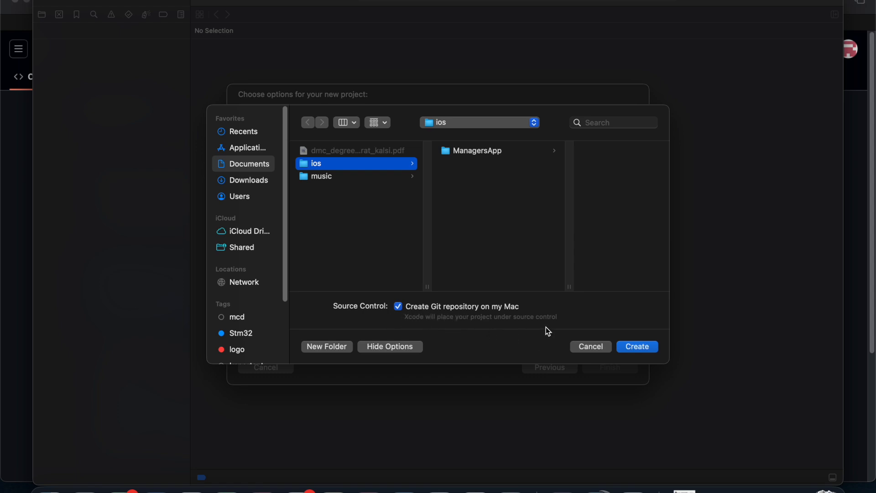
pyautogui.click(631, 351)
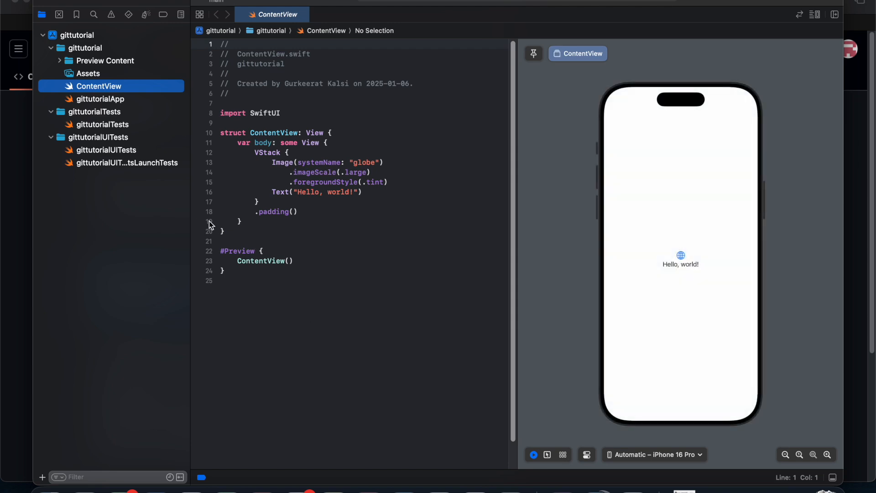
# Step: Show the project's source control repositories and expand the Remotes group of the gittutorial repository
pyautogui.click(60, 15)
pyautogui.click(41, 15)
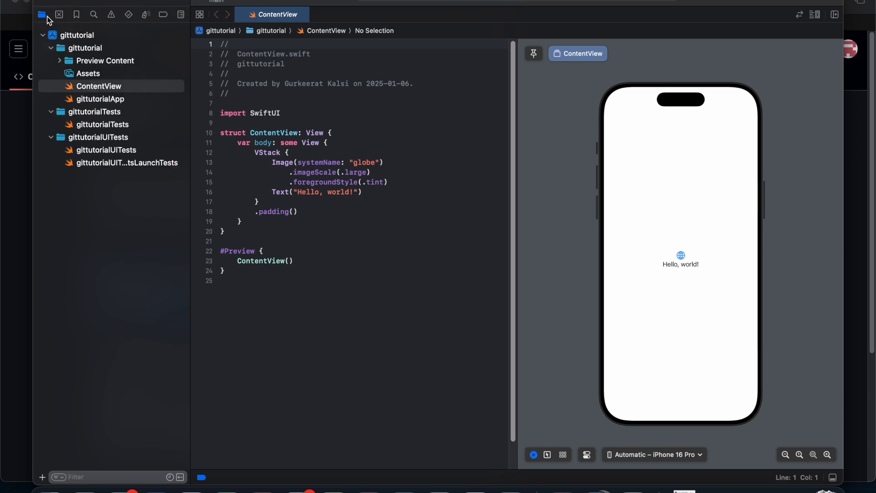
pyautogui.click(59, 15)
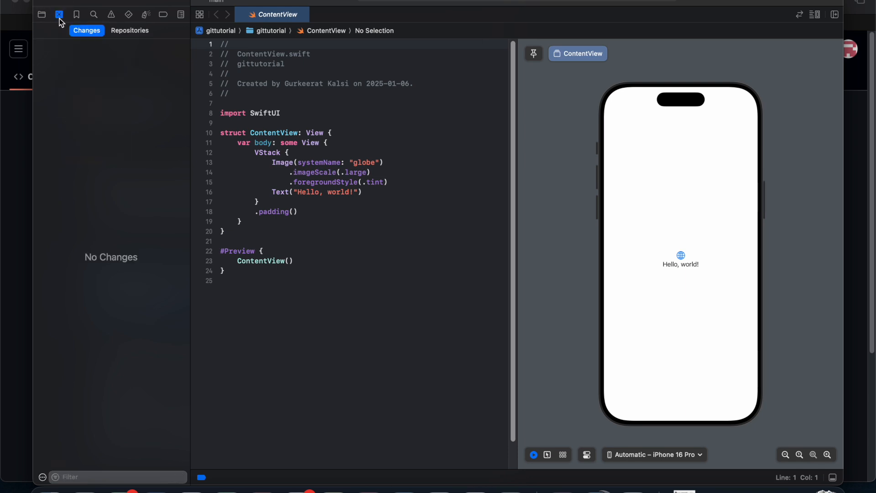
pyautogui.click(127, 35)
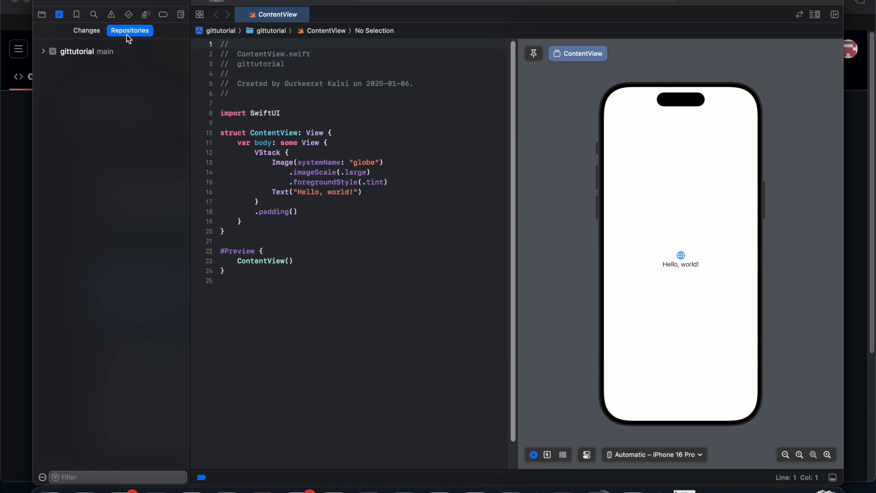
pyautogui.click(43, 51)
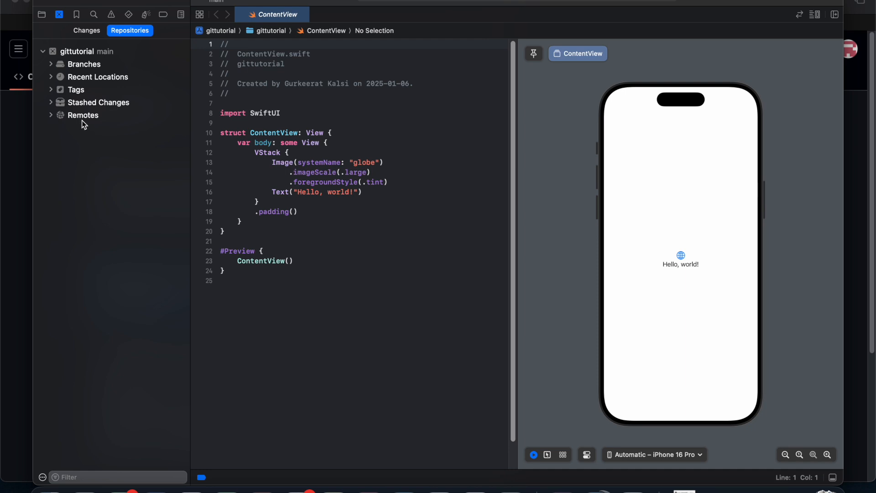
pyautogui.click(52, 116)
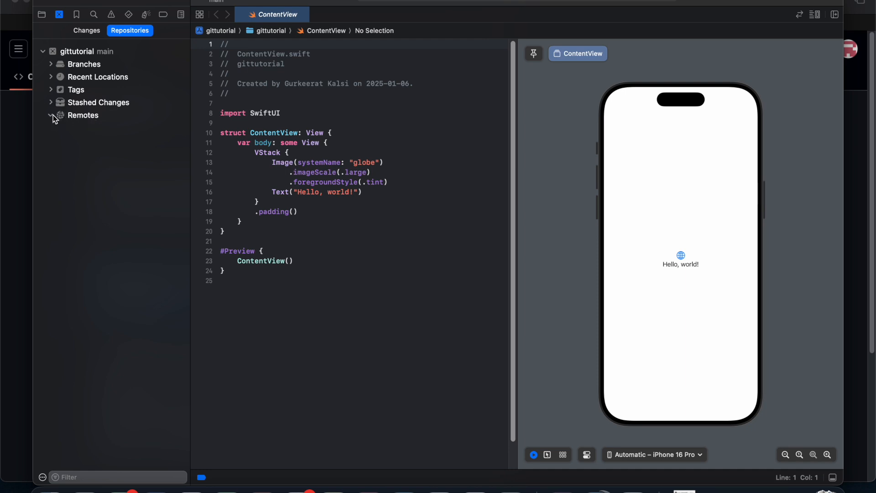
# Step: Add an existing remote named origin to the gittutorial project, using the repository's HTTPS address copied from GitHub in Safari
pyautogui.rightClick(76, 120)
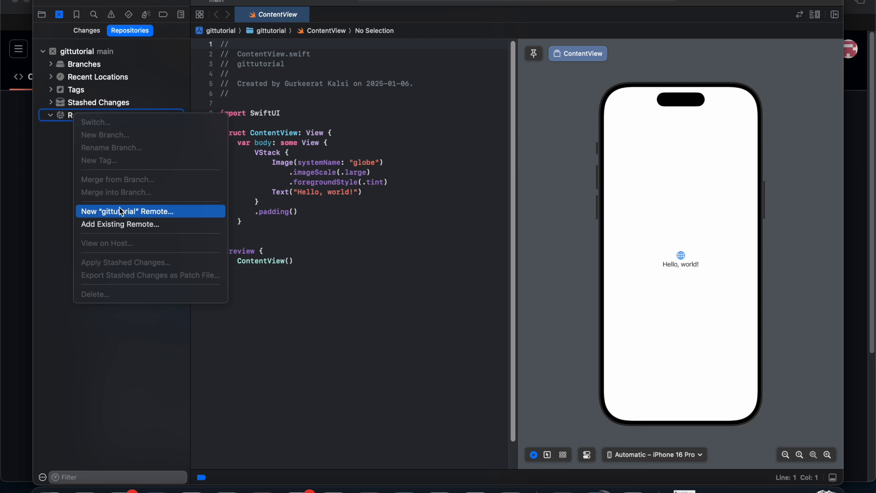
pyautogui.click(165, 228)
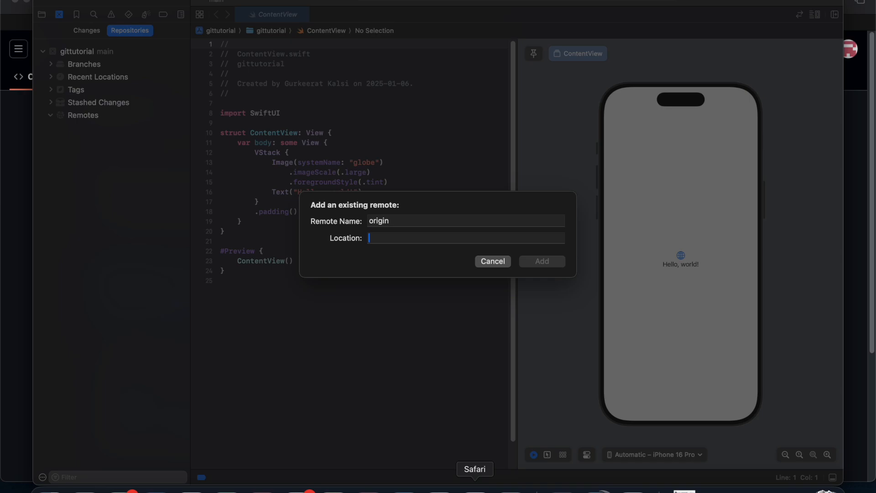
pyautogui.click(476, 489)
pyautogui.click(759, 293)
pyautogui.click(603, 488)
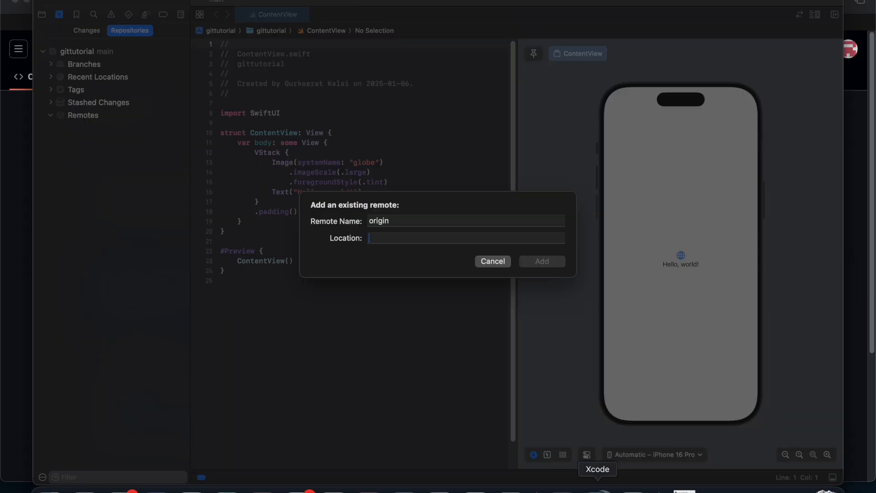
pyautogui.press('super+v')
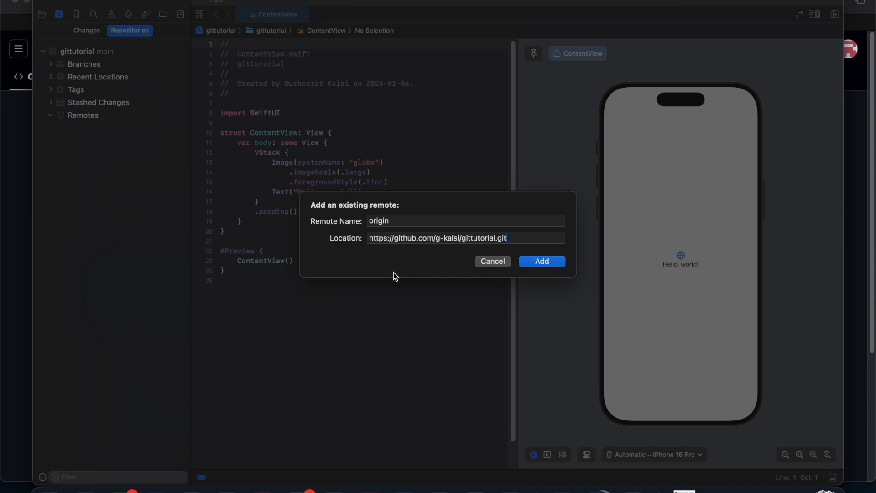
pyautogui.click(544, 267)
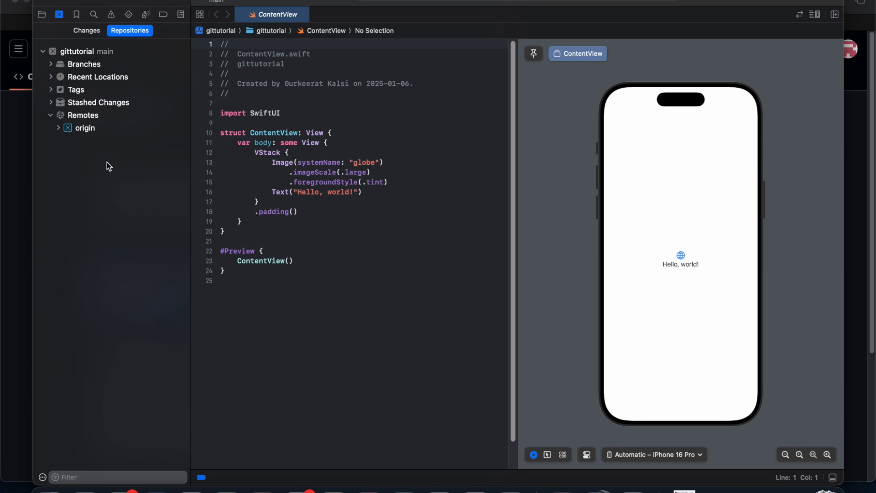
# Step: Open the account settings in Xcode and examine the details of the existing GitHub source control account
pyautogui.click(43, 0)
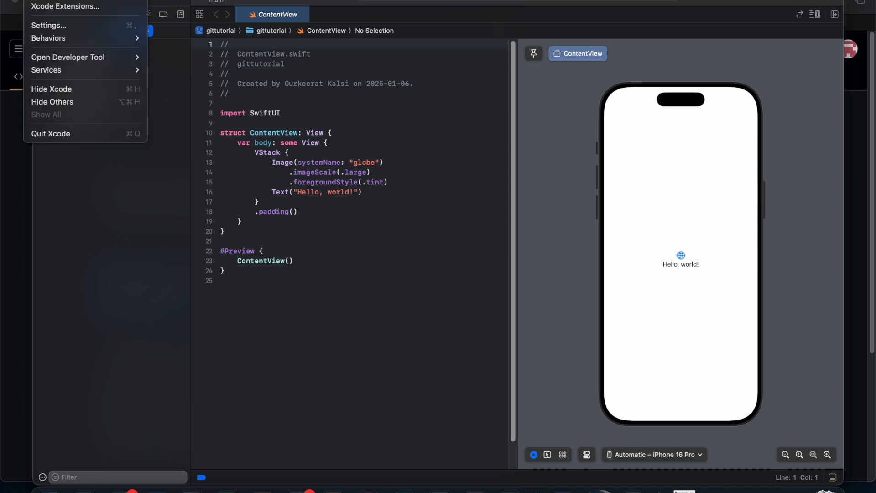
pyautogui.click(46, 25)
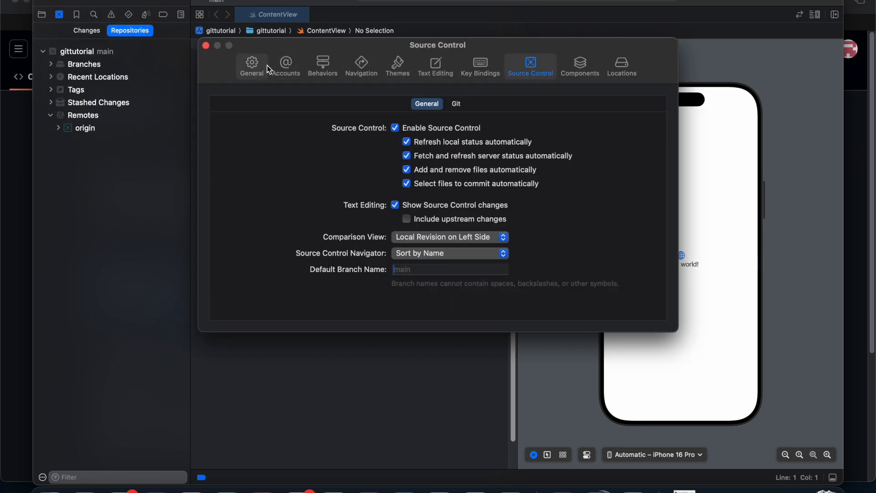
pyautogui.click(284, 69)
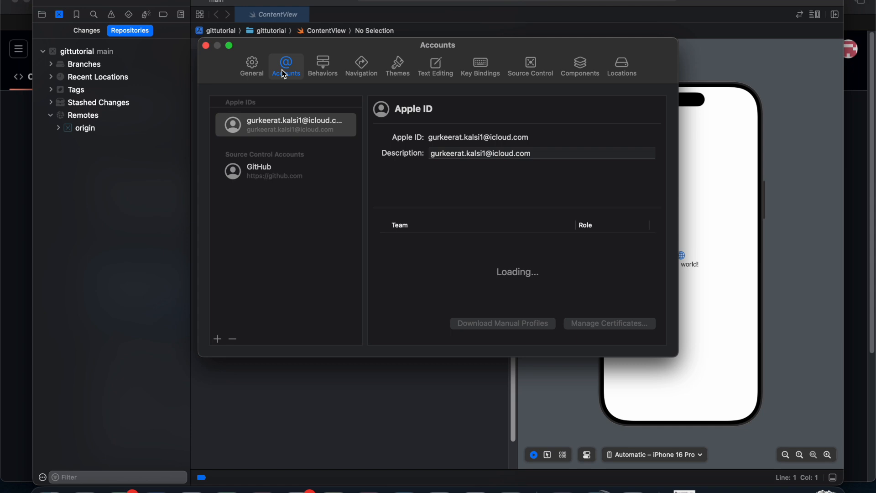
pyautogui.click(283, 175)
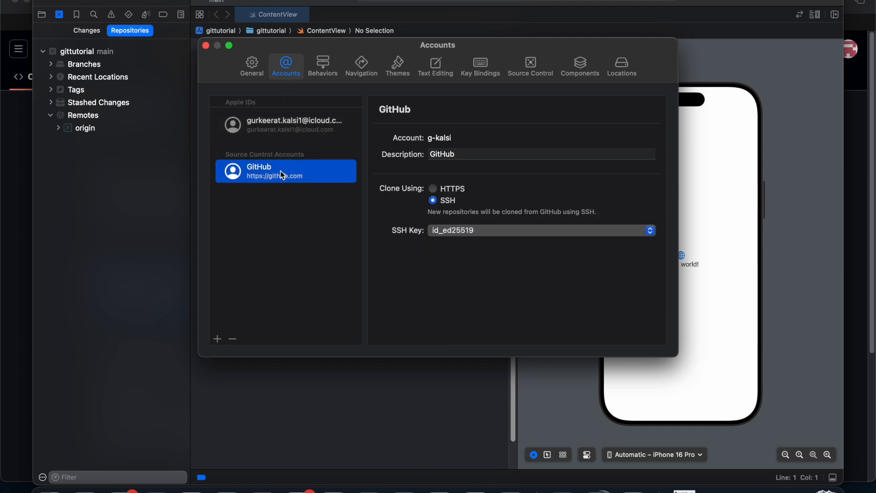
# Step: Start adding a new source control account of type GitHub in the account settings
pyautogui.click(219, 339)
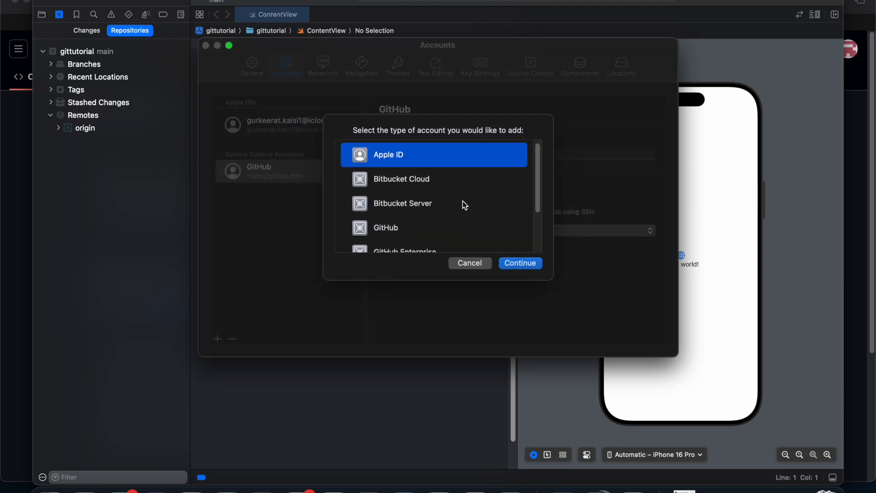
pyautogui.scroll(-3, 463, 203)
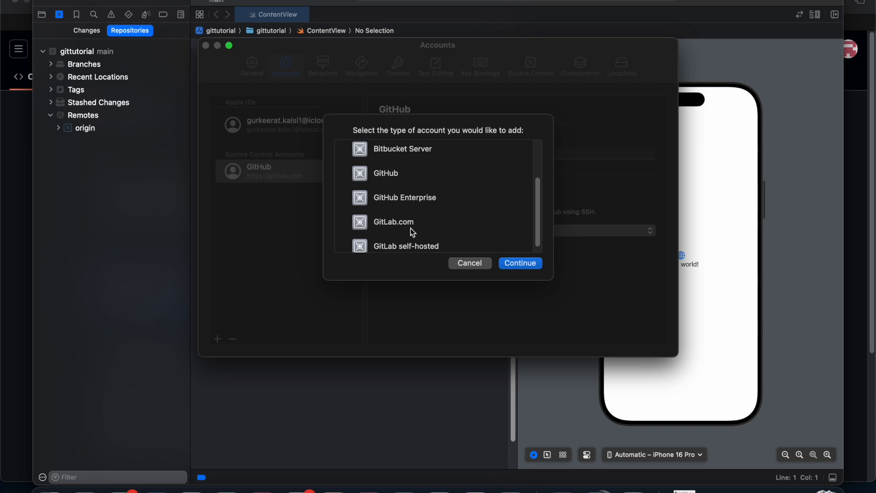
pyautogui.scroll(-1, 412, 231)
pyautogui.scroll(3, 412, 231)
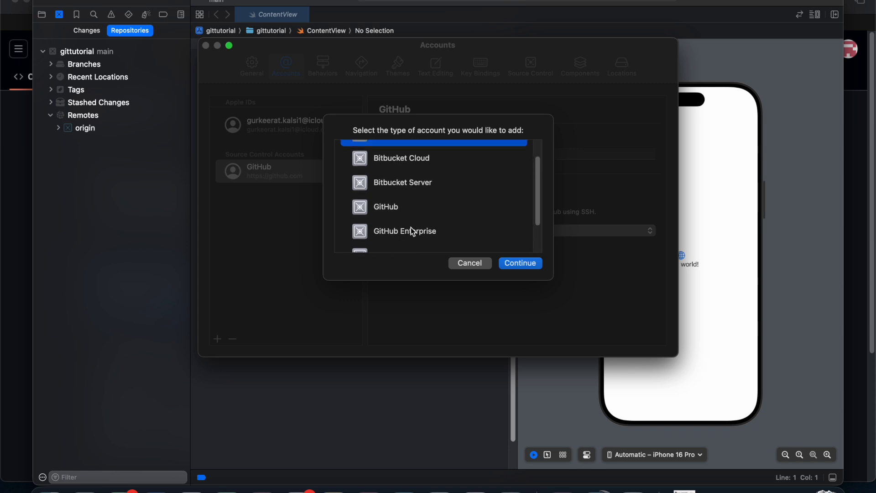
pyautogui.scroll(-1, 413, 232)
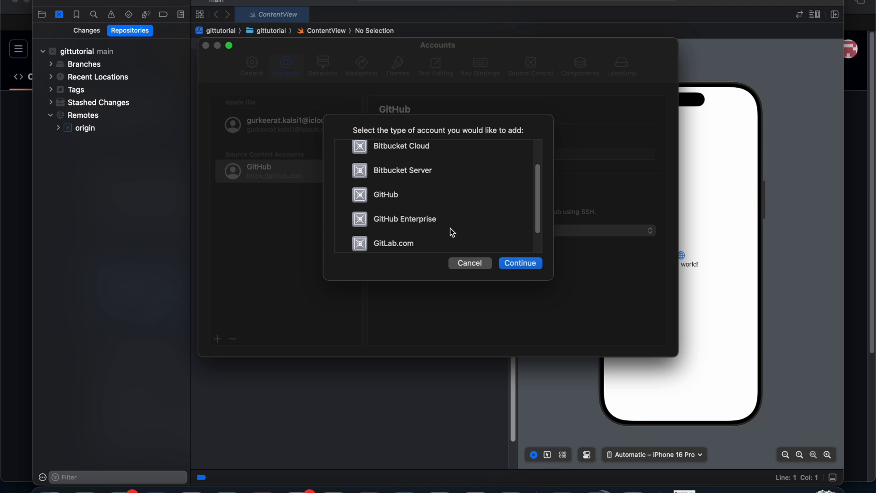
pyautogui.click(414, 193)
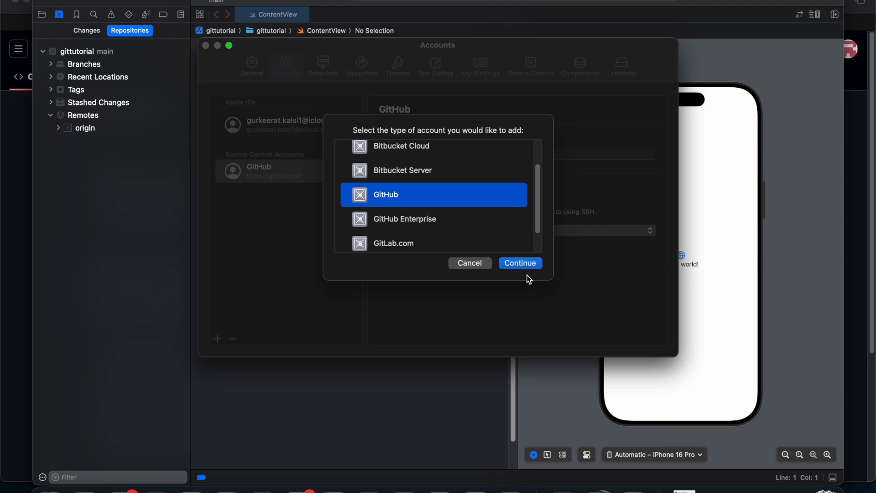
pyautogui.click(521, 265)
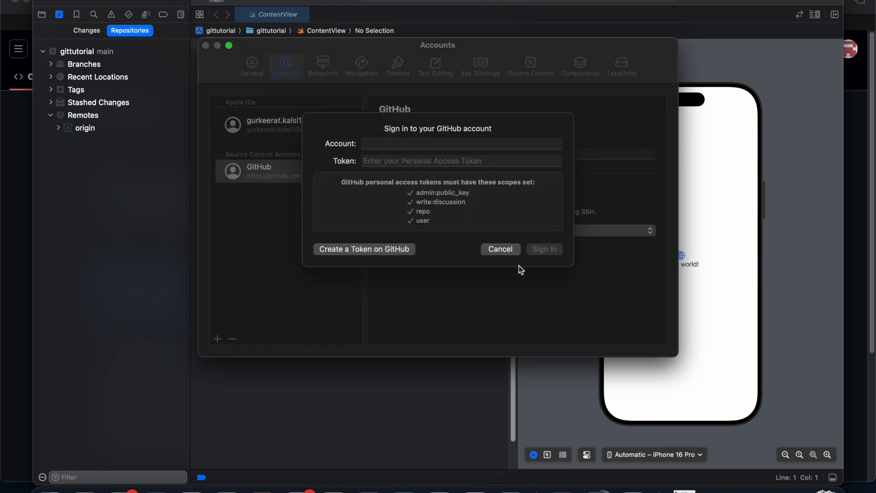
# Step: Check the GitHub repository page in Safari, return to Xcode and enter the GitHub username as the account for the sign-in
pyautogui.click(388, 170)
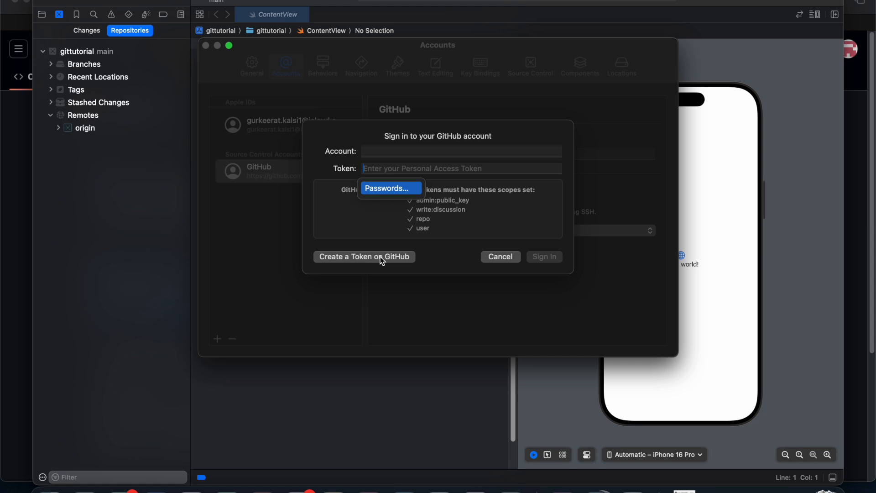
pyautogui.click(12, 234)
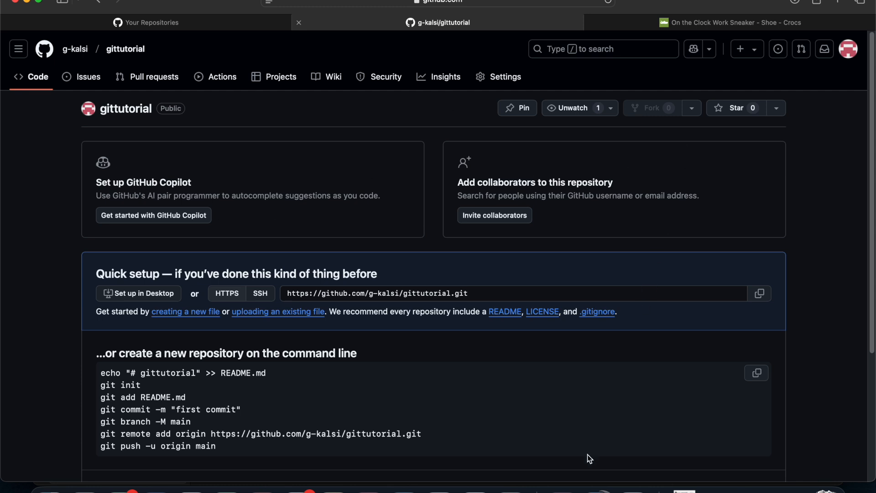
pyautogui.click(589, 489)
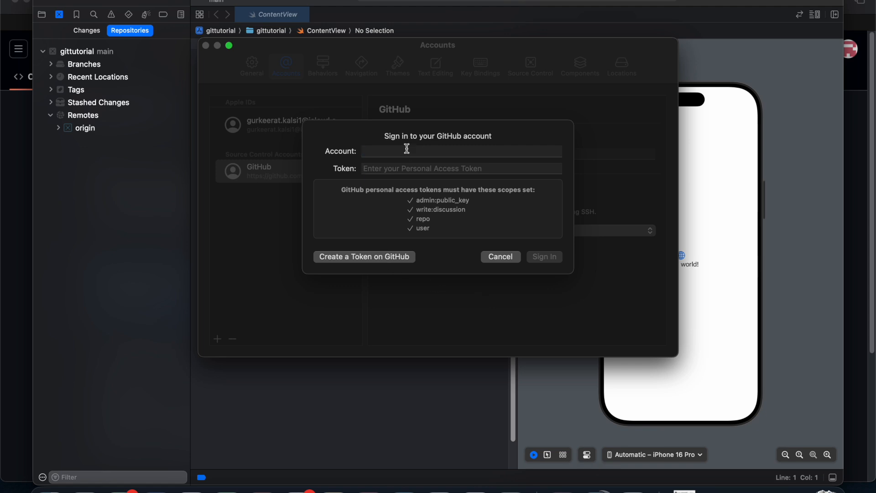
pyautogui.write('g-kalsi')
# Step: Open GitHub's token creation page from the sign-in dialog and confirm access with the saved account password
pyautogui.click(364, 257)
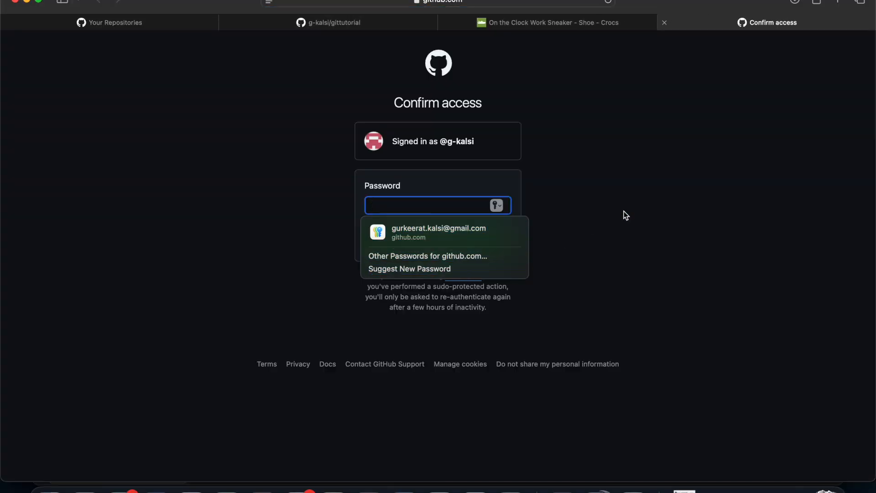
pyautogui.click(483, 230)
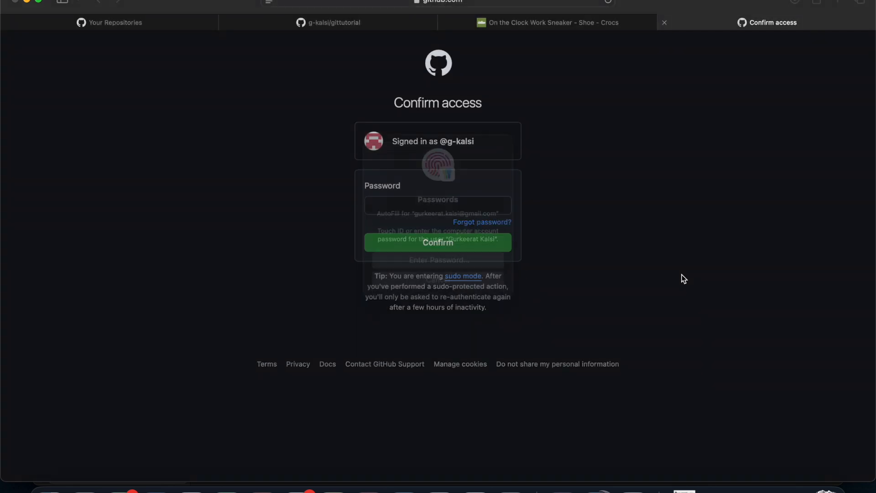
pyautogui.click(461, 246)
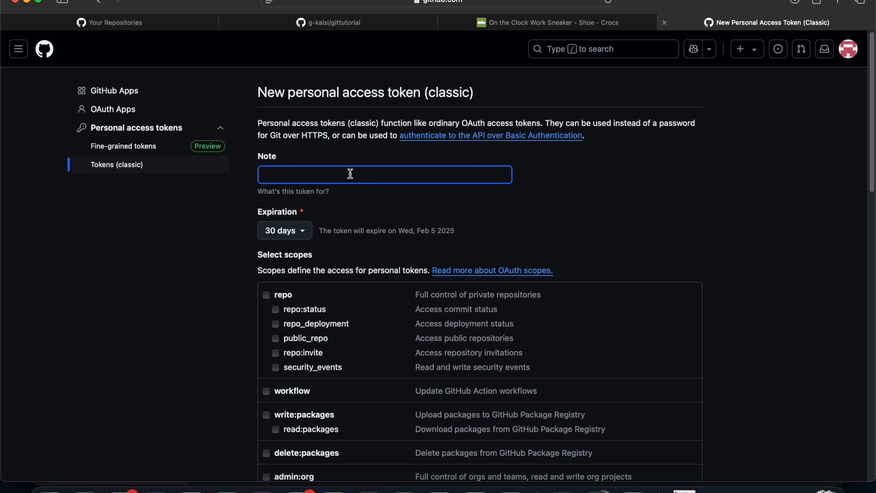
# Step: Enter "token for xcode" as the personal access token's note and set its expiration to No expiration
pyautogui.write('token for xcode')
pyautogui.click(303, 231)
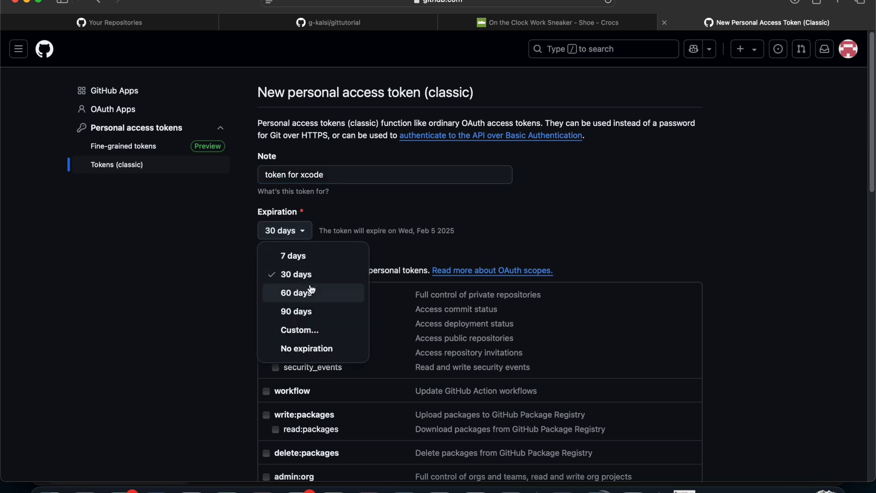
pyautogui.click(309, 349)
# Step: Enable the repo, workflow, write:packages and delete:packages scopes for the personal access token
pyautogui.scroll(-5, 404, 332)
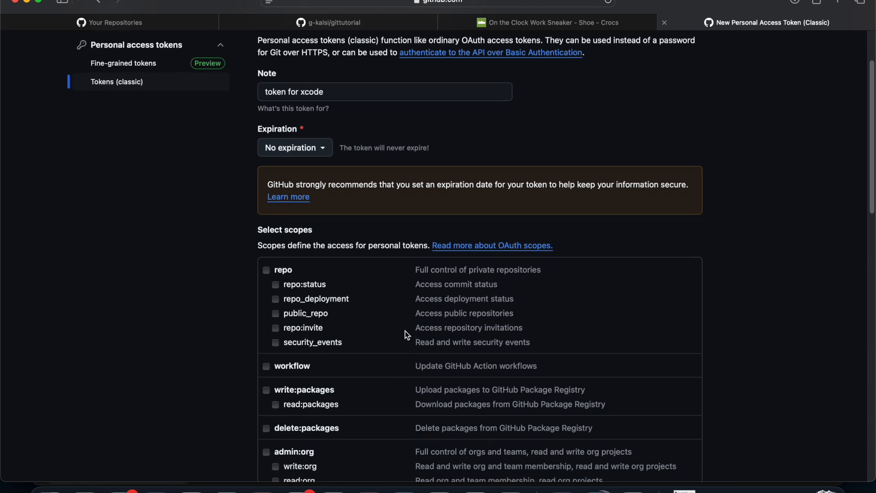
pyautogui.scroll(-2, 405, 333)
pyautogui.scroll(5, 405, 332)
pyautogui.scroll(-2, 357, 380)
pyautogui.scroll(-3, 358, 383)
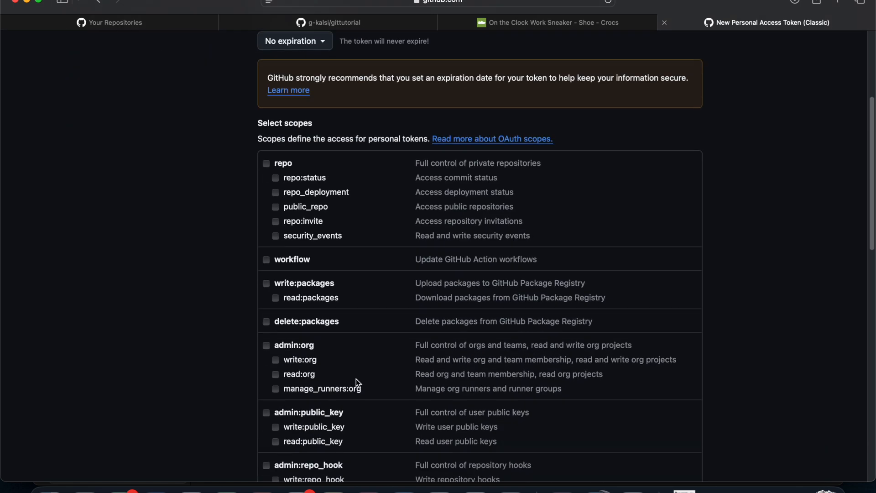
pyautogui.click(267, 164)
pyautogui.scroll(-2, 352, 274)
pyautogui.click(267, 203)
pyautogui.click(267, 229)
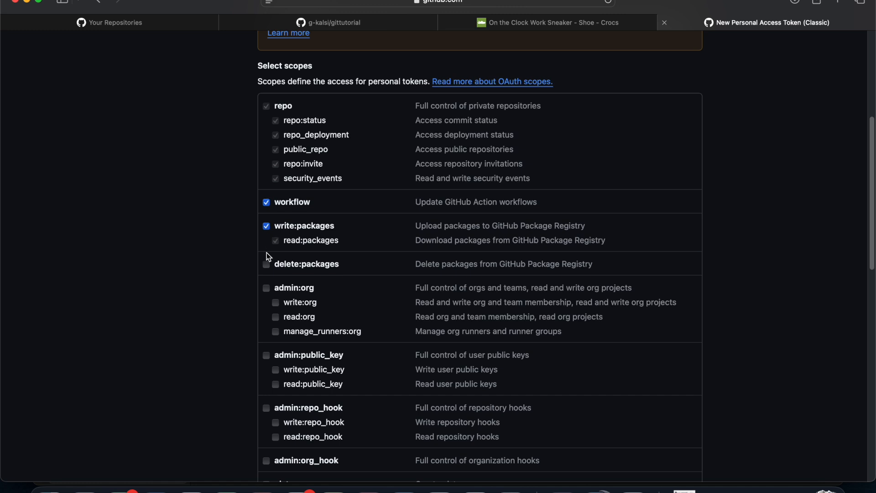
pyautogui.click(266, 265)
# Step: Enable the user, copilot and project scopes for the personal access token
pyautogui.scroll(-3, 269, 265)
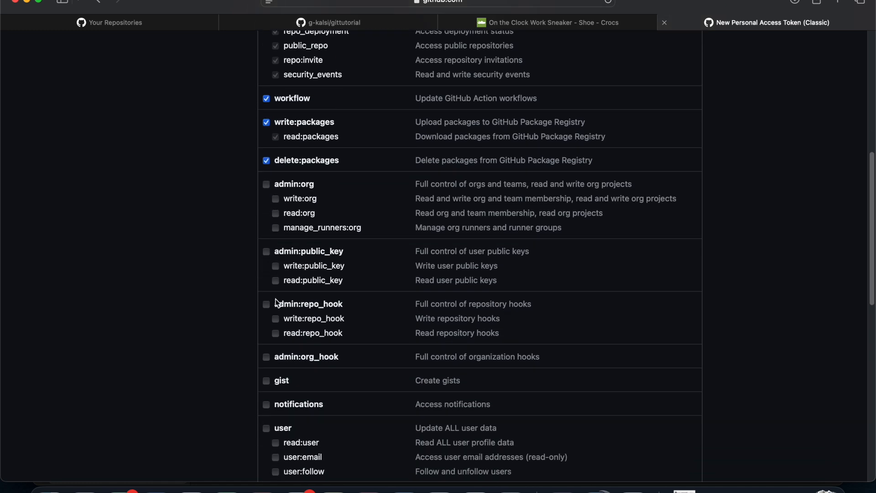
pyautogui.scroll(-4, 278, 306)
pyautogui.scroll(-3, 279, 309)
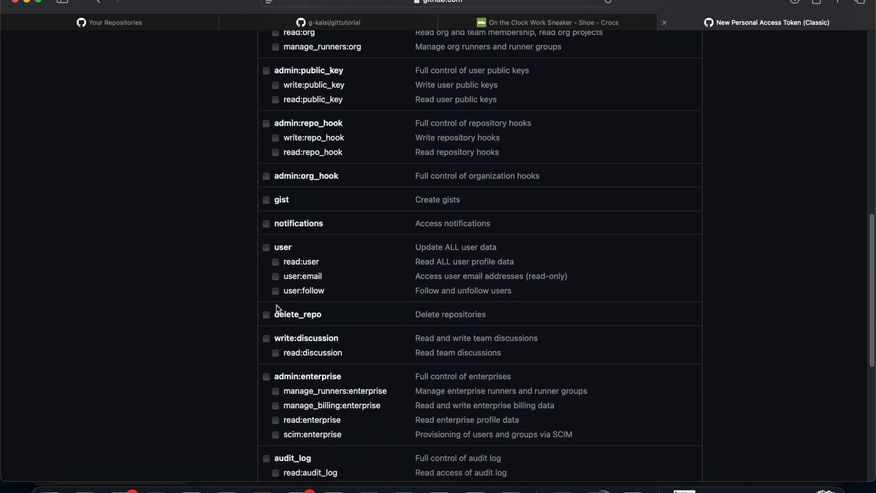
pyautogui.click(265, 201)
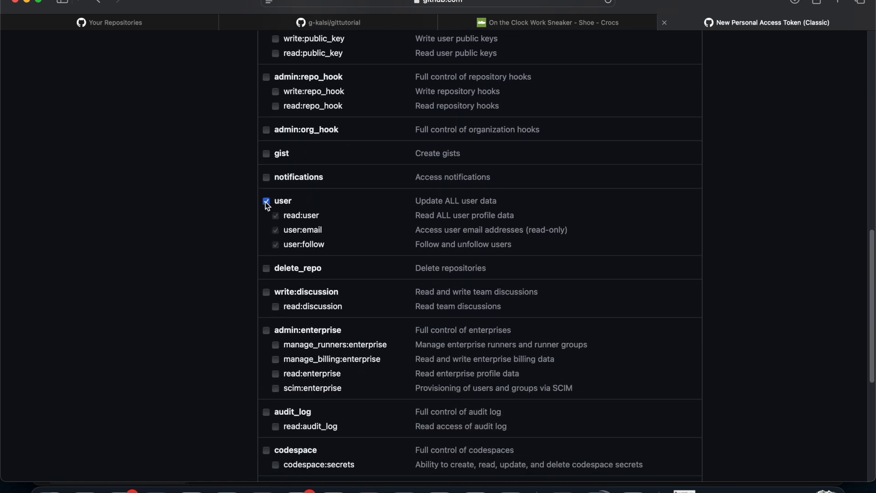
pyautogui.scroll(-2, 267, 231)
pyautogui.scroll(-4, 268, 231)
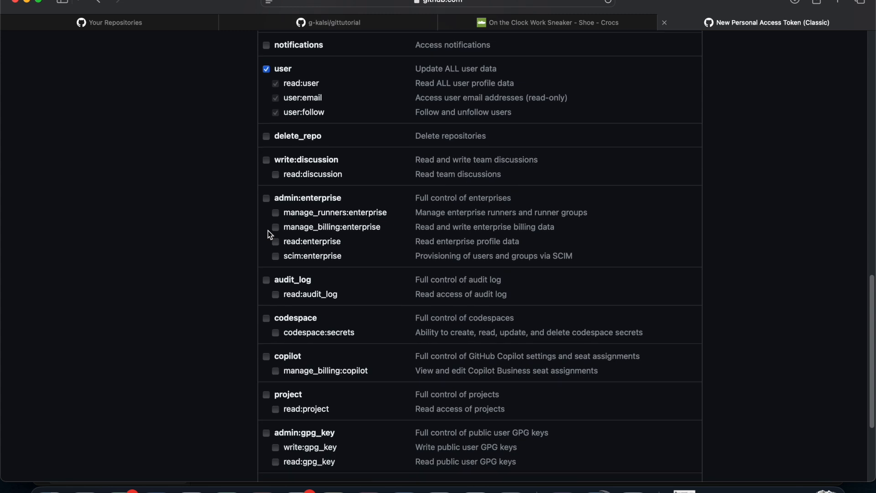
pyautogui.scroll(-2, 267, 230)
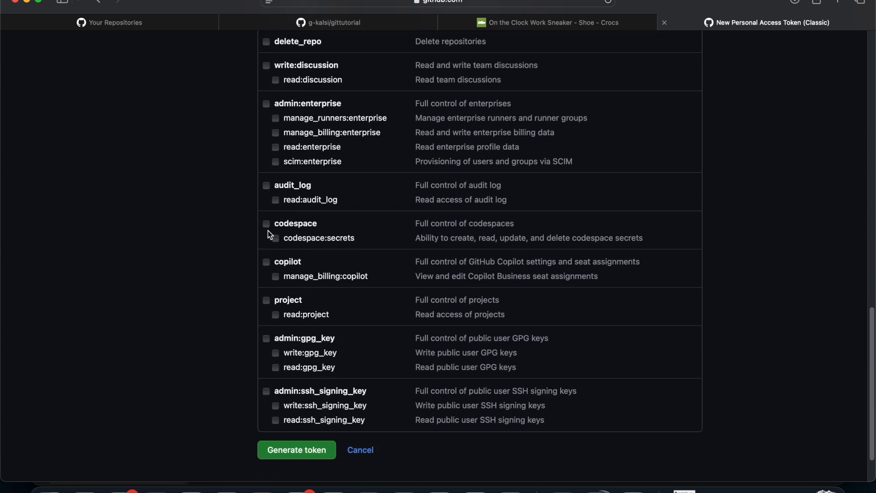
pyautogui.scroll(-1, 267, 235)
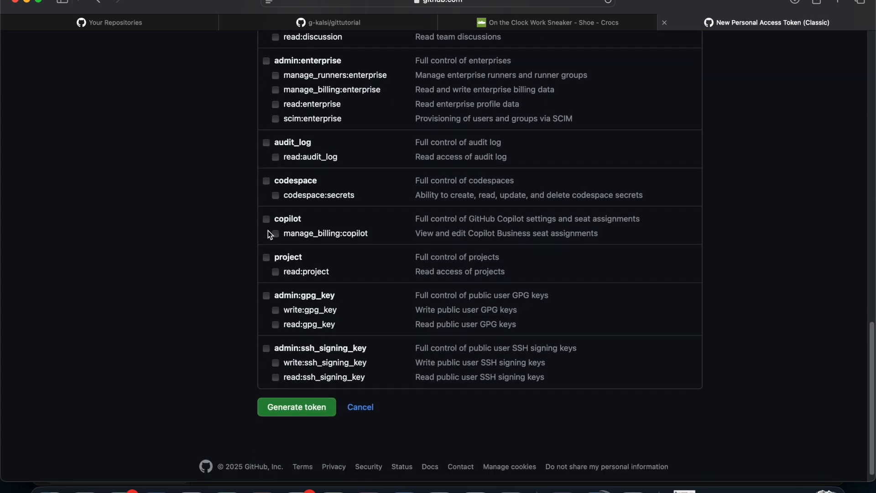
pyautogui.click(268, 257)
pyautogui.scroll(-1, 267, 220)
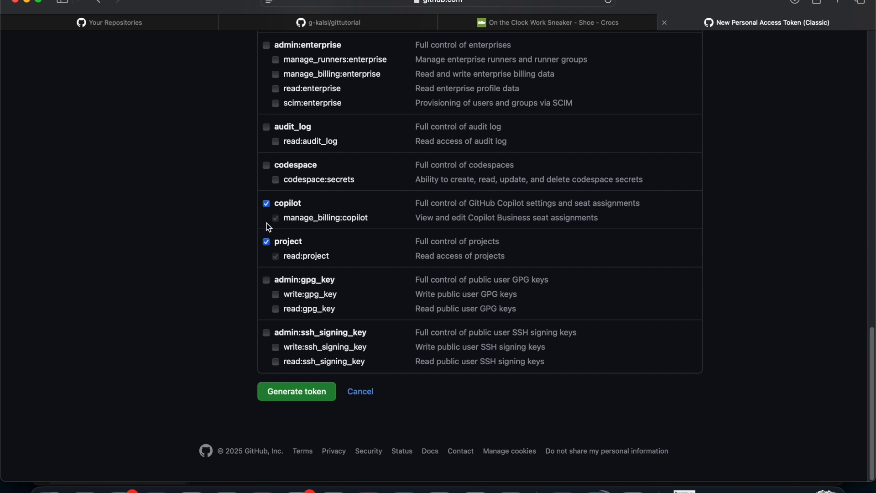
# Step: Abandon the new token form, return to Xcode and cancel the sign-in for the additional GitHub account
pyautogui.click(362, 399)
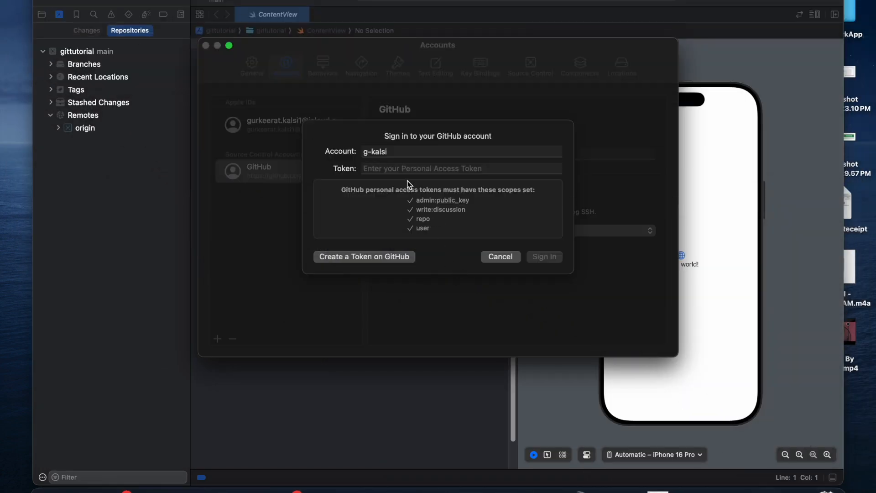
pyautogui.click(405, 169)
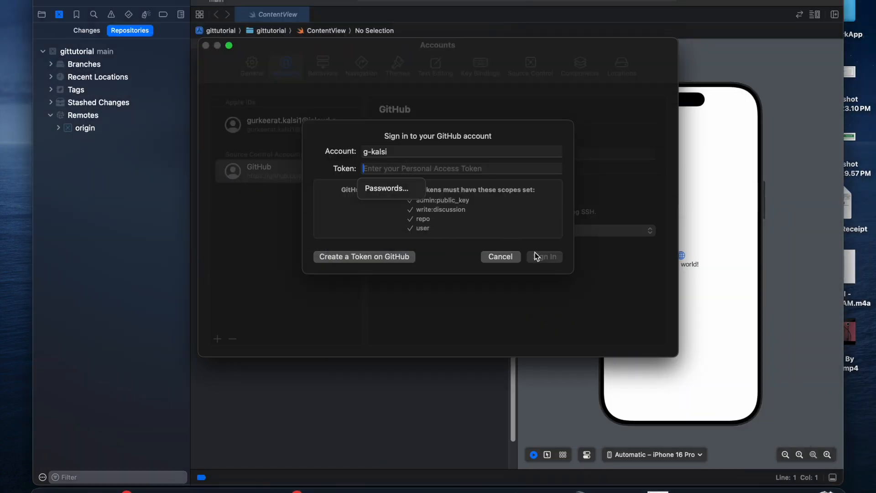
pyautogui.click(499, 257)
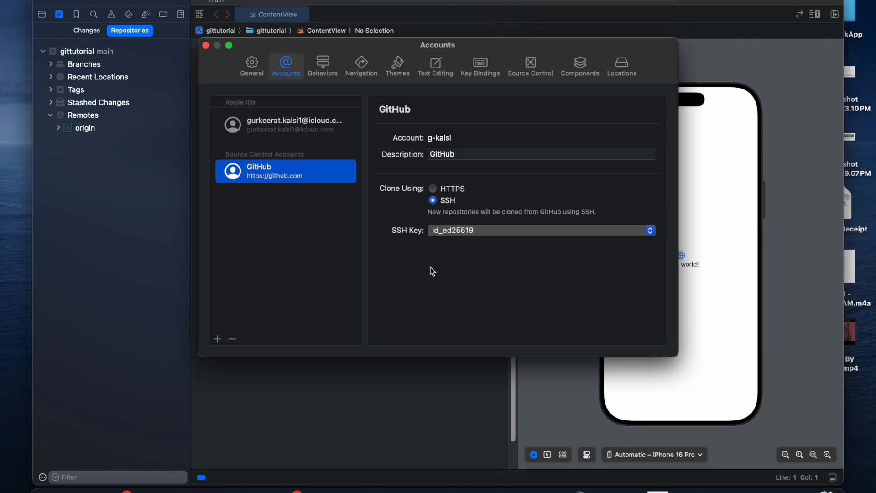
# Step: Open the creation of a new ED25519 SSH key for the GitHub account, view the suggested passphrase, and cancel
pyautogui.click(636, 224)
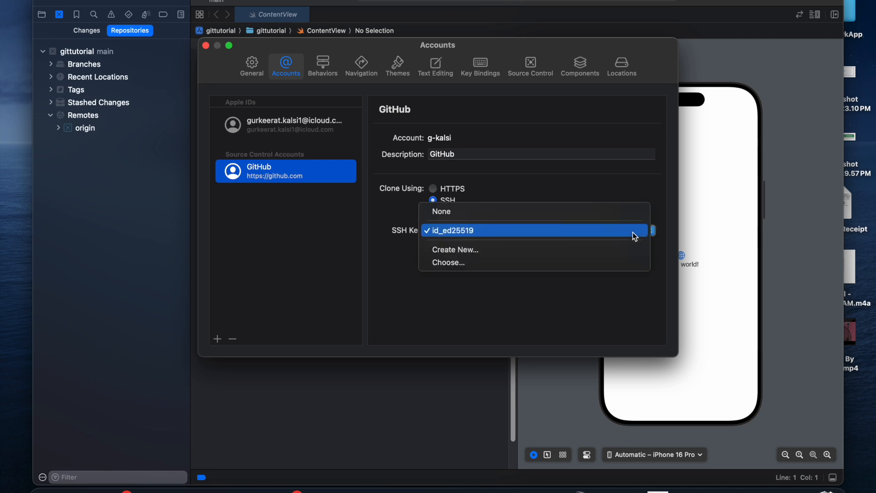
pyautogui.click(547, 249)
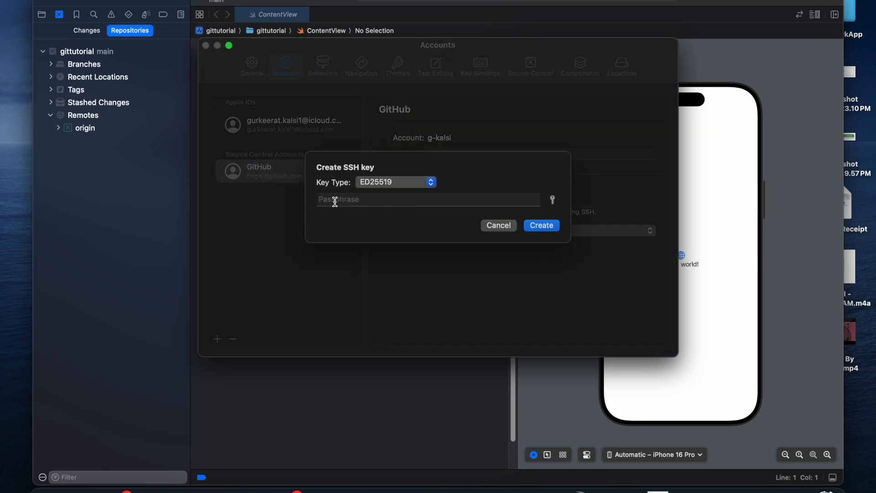
pyautogui.click(554, 201)
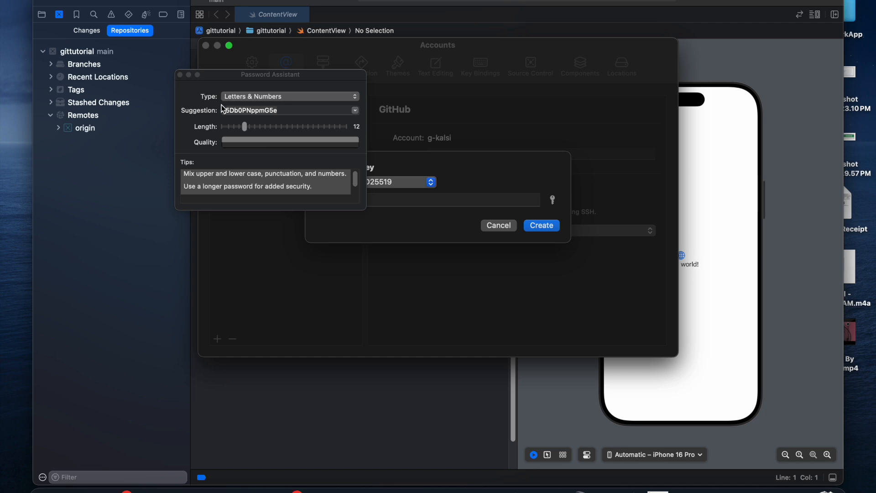
pyautogui.click(288, 109)
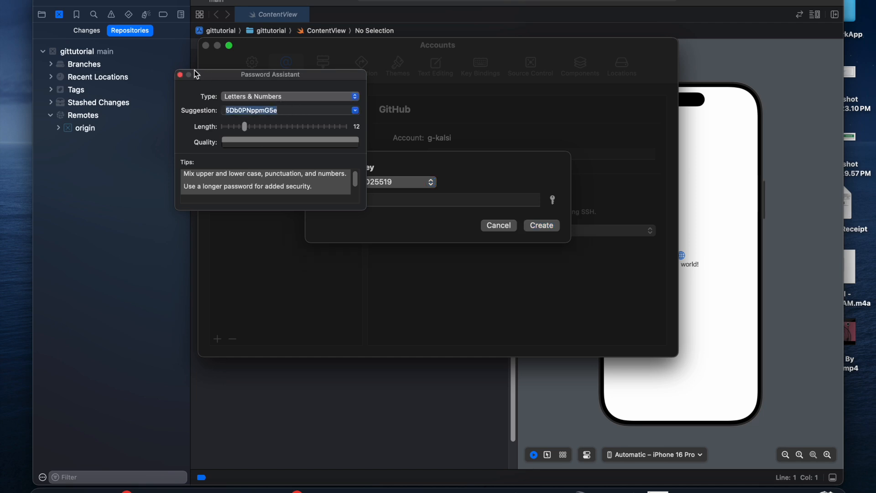
pyautogui.click(181, 75)
pyautogui.click(498, 228)
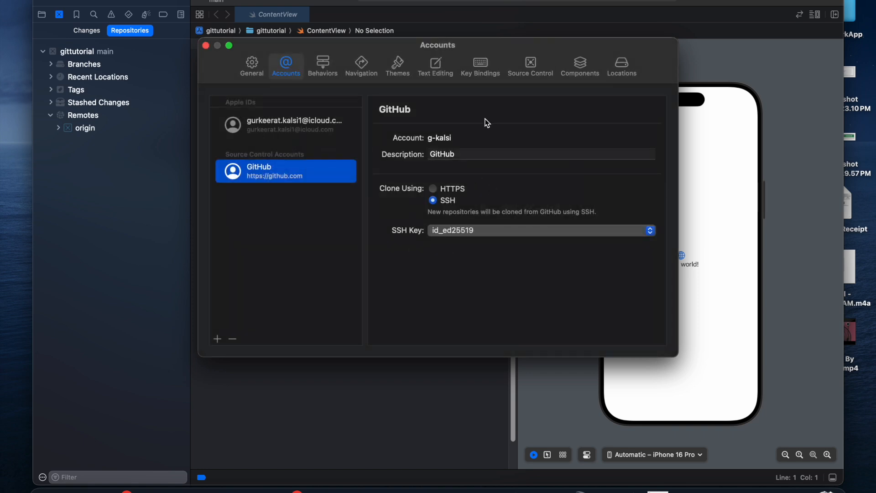
# Step: Examine the general and Git source control settings, including the commit author's name and email, and close the settings
pyautogui.click(527, 67)
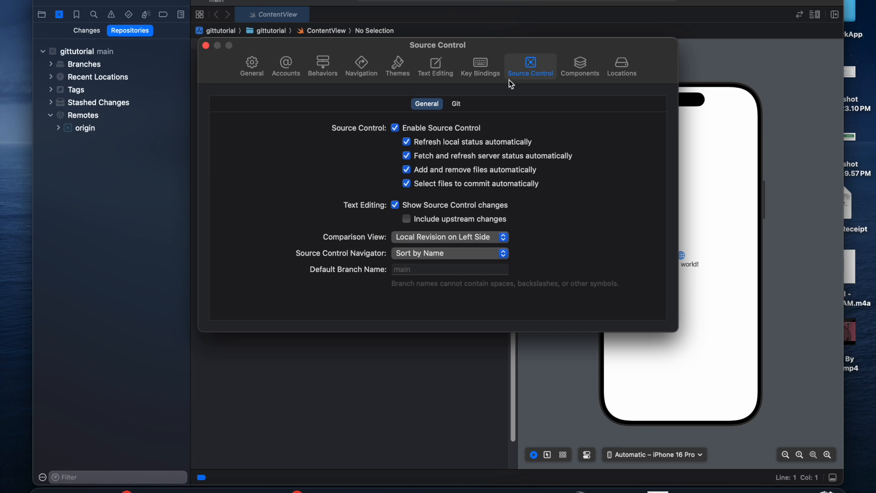
pyautogui.click(458, 104)
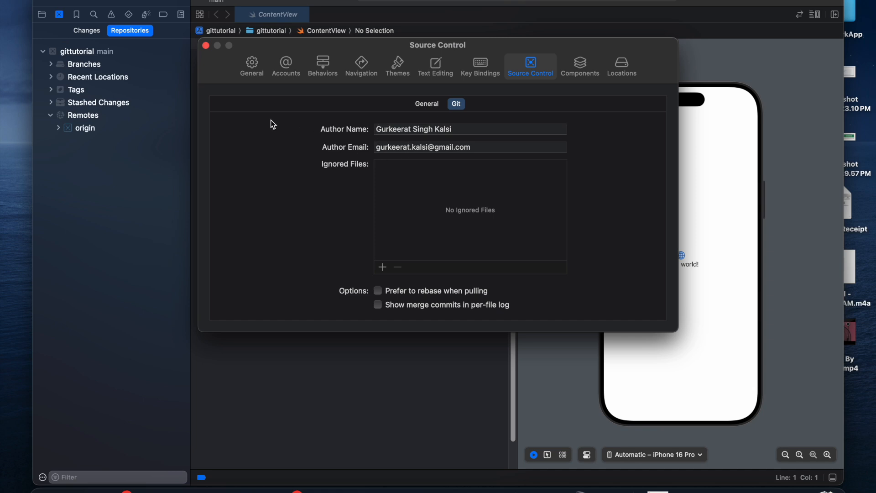
pyautogui.click(206, 46)
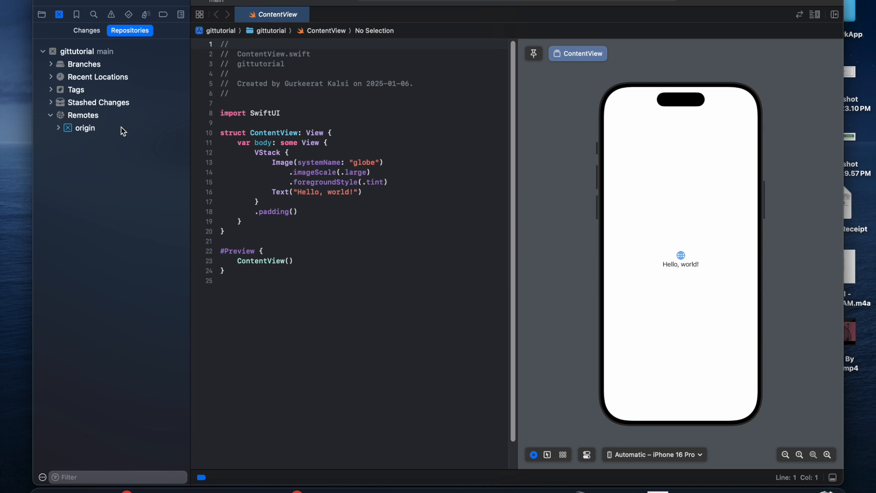
# Step: Select the origin remote of the project, switch to Safari and examine the setup page of the gittutorial repository
pyautogui.click(78, 129)
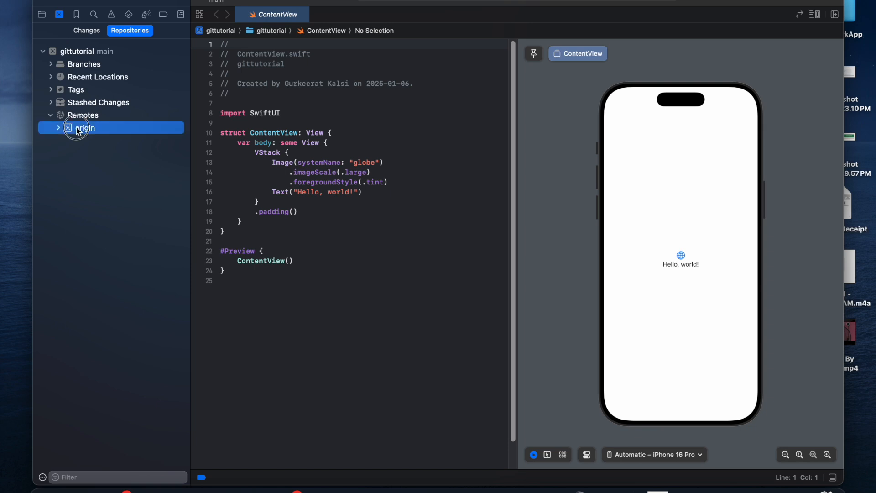
pyautogui.click(377, 193)
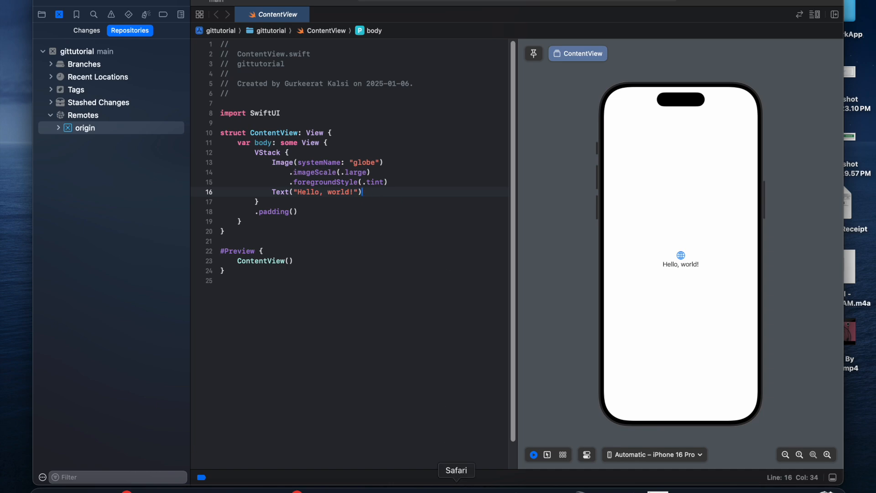
pyautogui.click(465, 488)
pyautogui.click(328, 24)
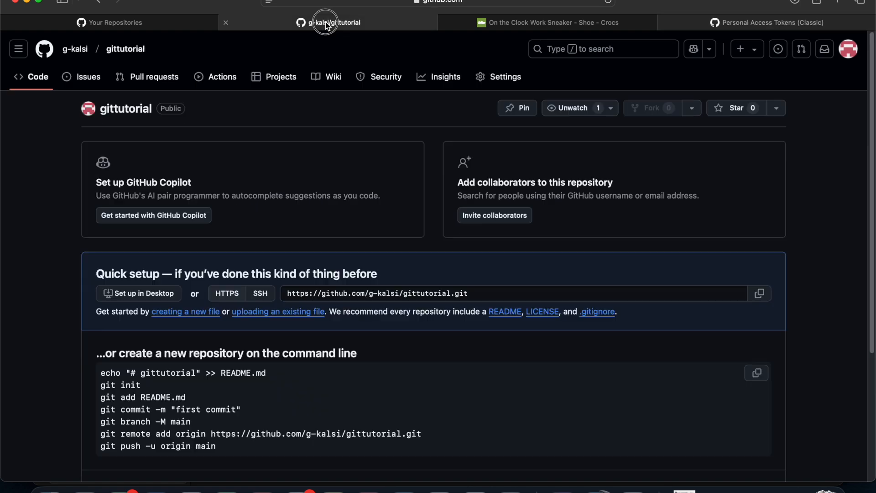
pyautogui.scroll(-5, 333, 194)
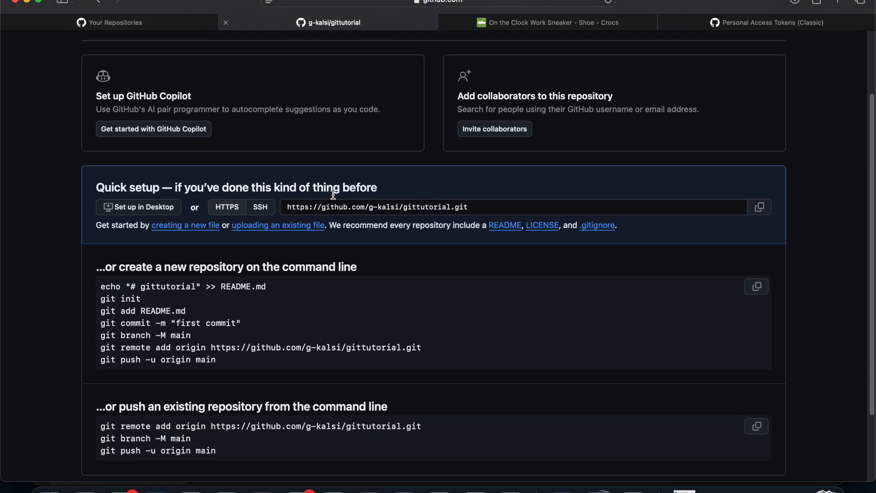
pyautogui.scroll(5, 333, 194)
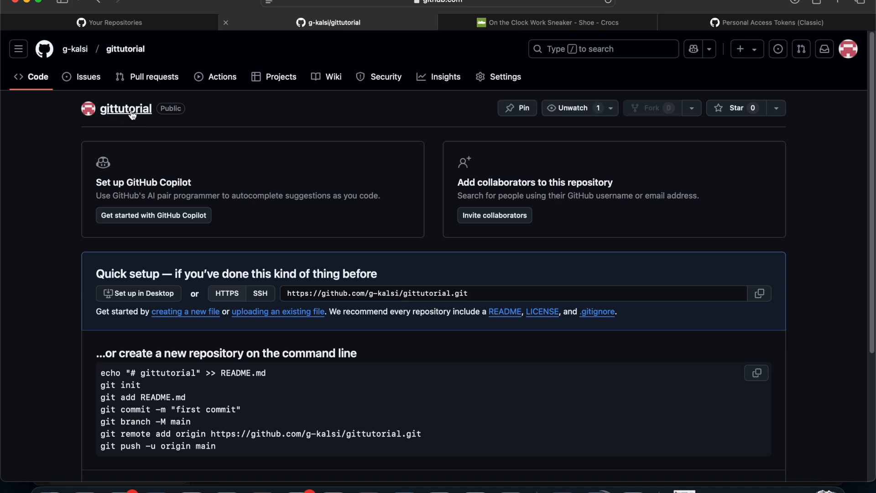
# Step: Return to Xcode and add Text("My First git hub tutorial") on a new line below the "Hello, world!" text in ContentView
pyautogui.click(597, 488)
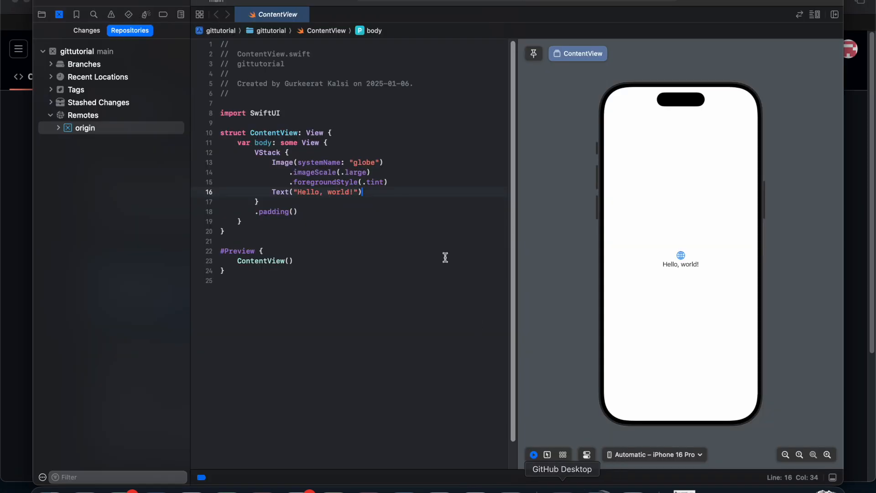
pyautogui.press('Return')
pyautogui.write('Text(')
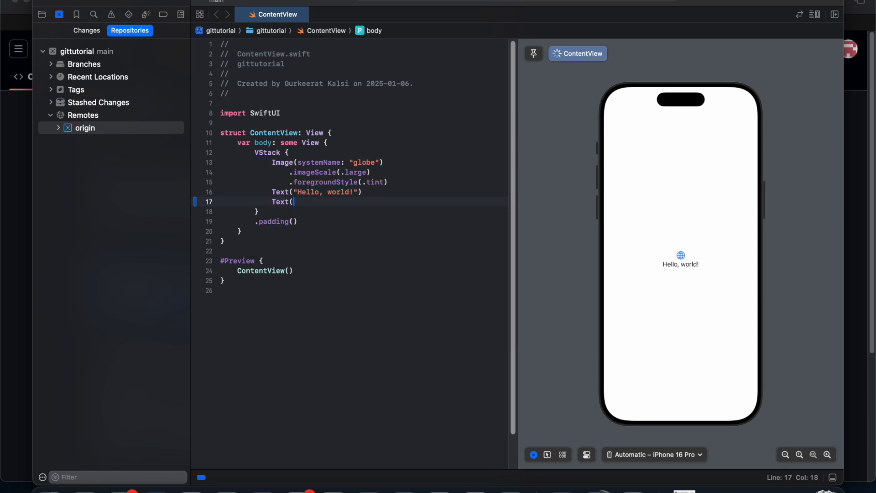
pyautogui.write('"My First ')
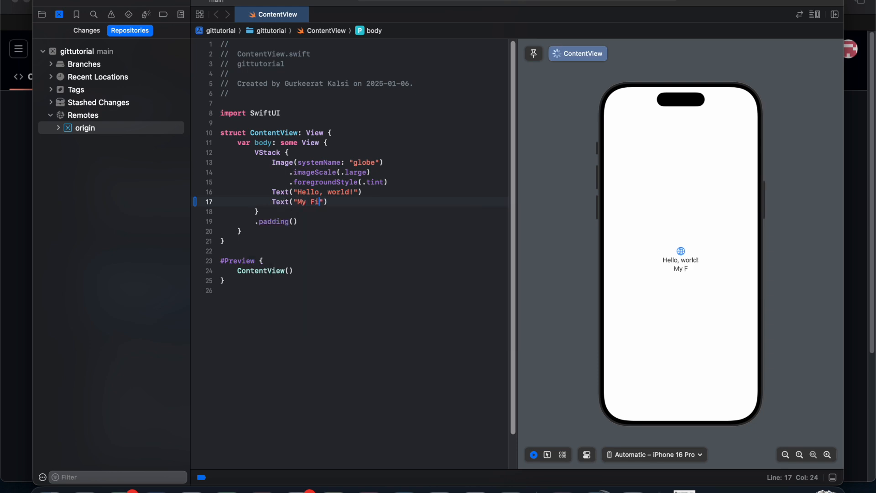
pyautogui.write('git hub')
pyautogui.press('Tab')
pyautogui.press('Right')
pyautogui.press('Right')
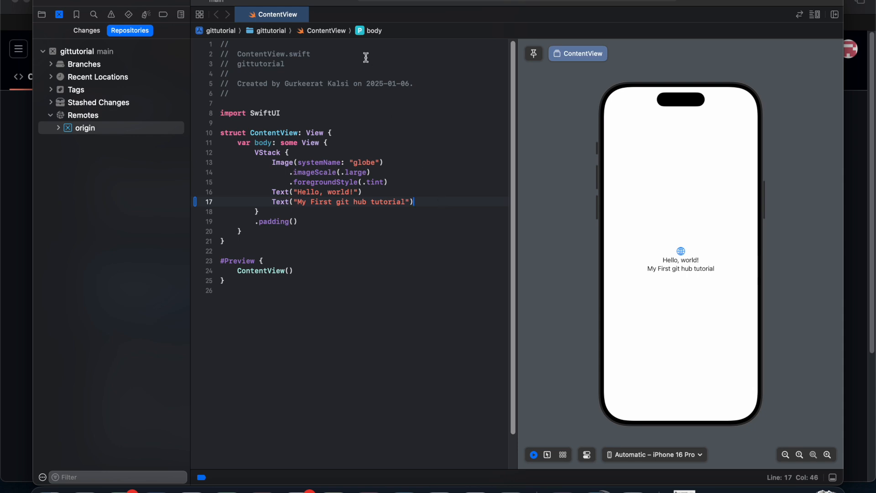
# Step: Stage all changes and commit them with the message "Initial Commit"
pyautogui.click(347, 0)
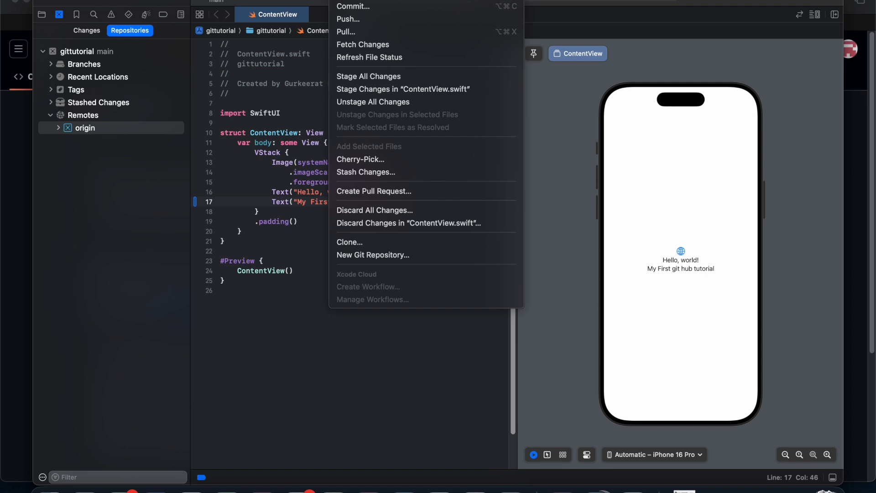
pyautogui.click(356, 0)
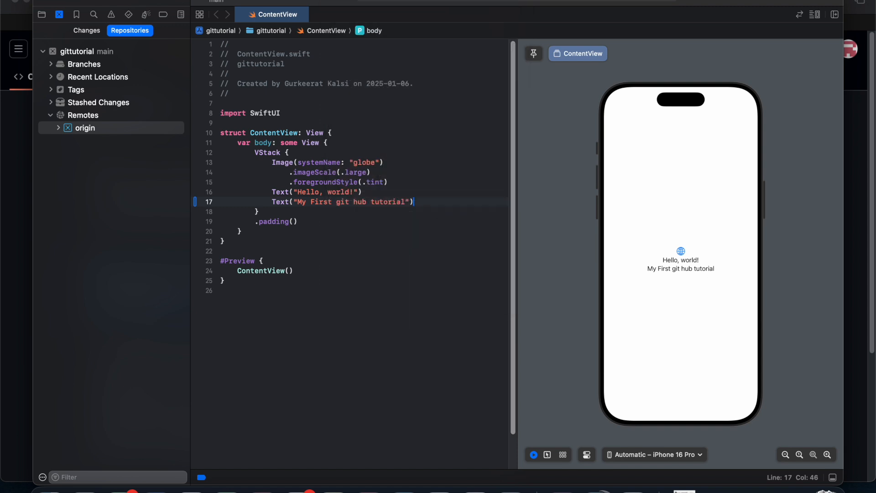
pyautogui.click(349, 0)
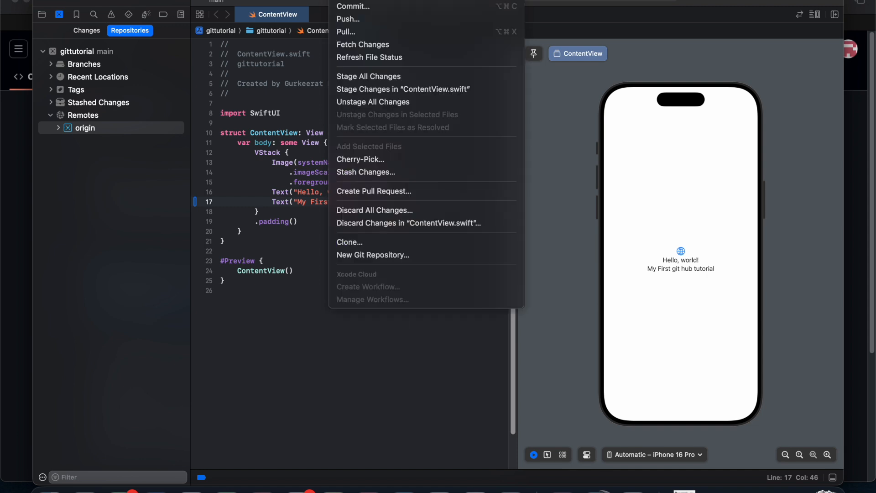
pyautogui.click(362, 7)
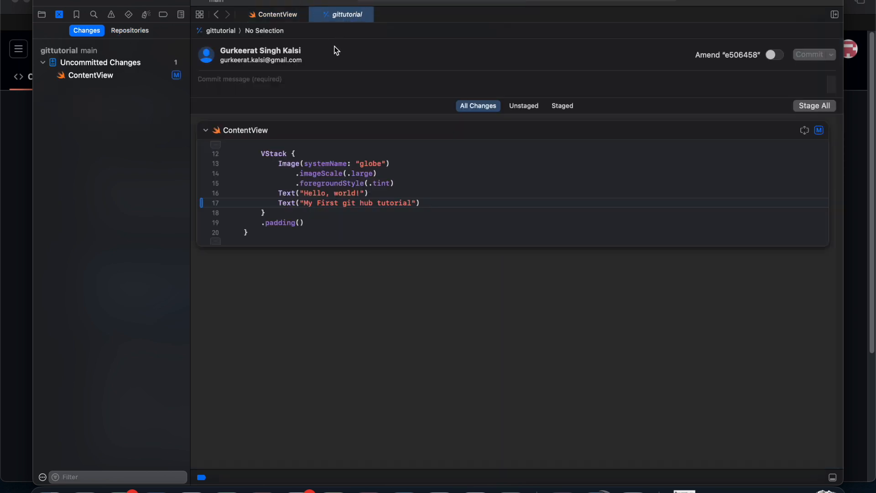
pyautogui.click(277, 90)
pyautogui.write('I')
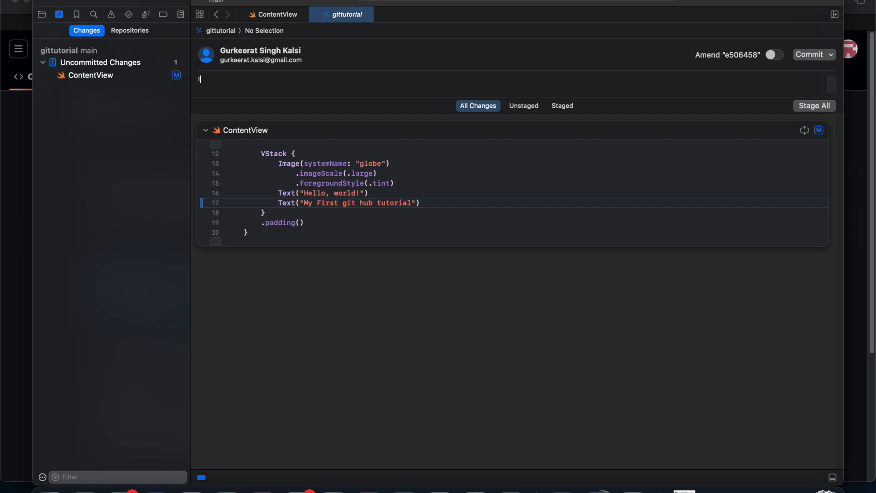
pyautogui.write('nitial Commit')
pyautogui.click(813, 56)
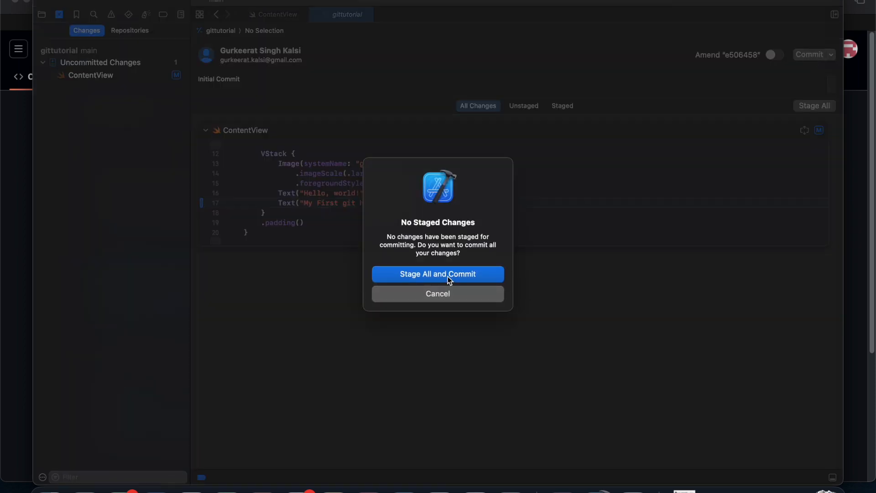
pyautogui.click(454, 274)
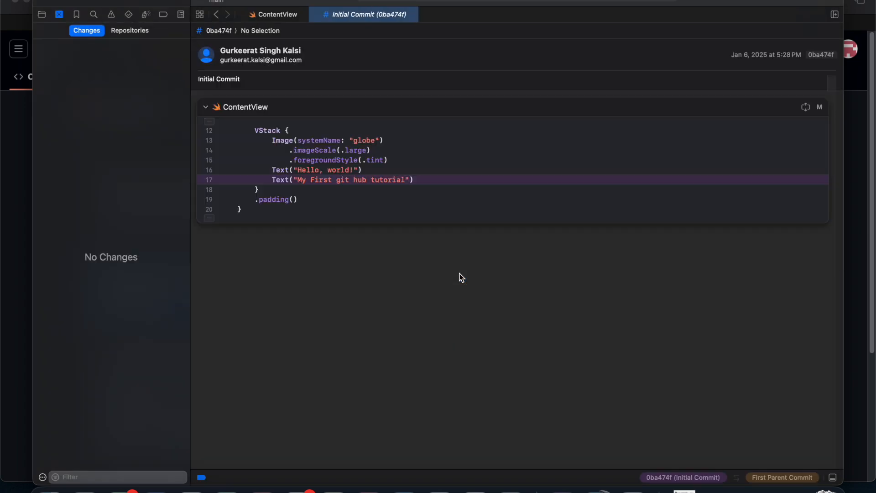
# Step: Push the local changes to the new remote branch origin/main without including tags
pyautogui.click(354, 0)
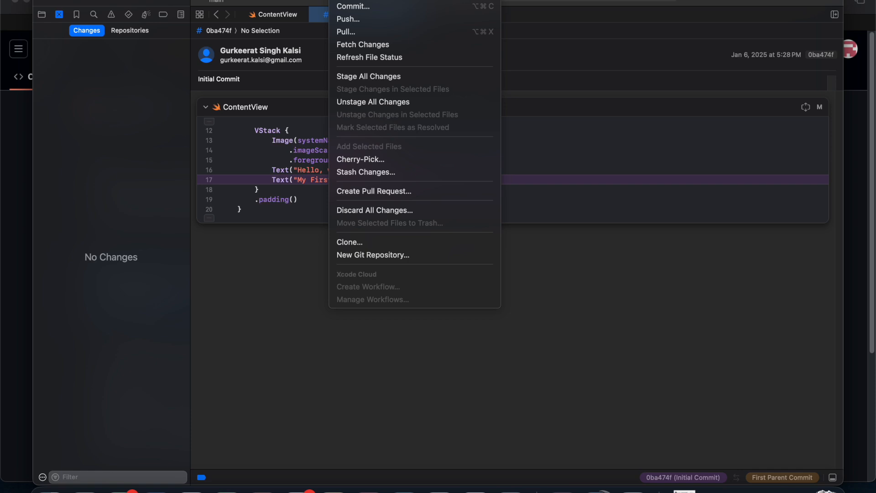
pyautogui.click(362, 19)
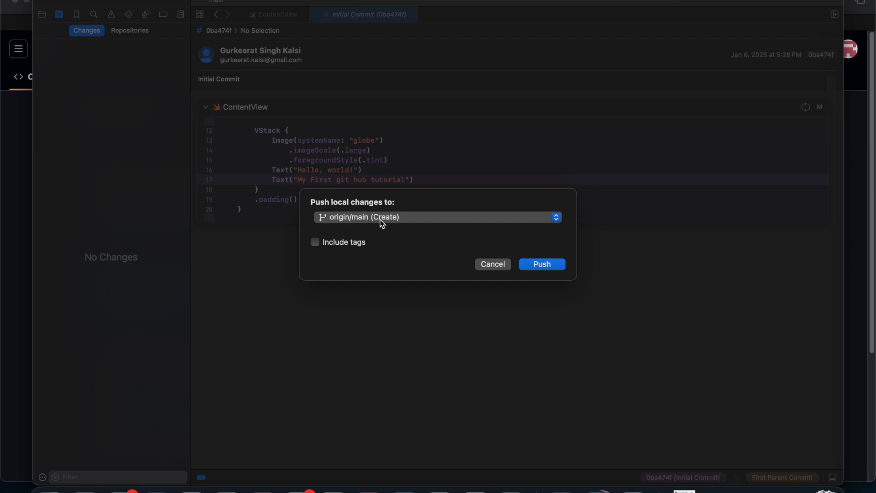
pyautogui.click(380, 220)
pyautogui.click(380, 220)
pyautogui.click(544, 265)
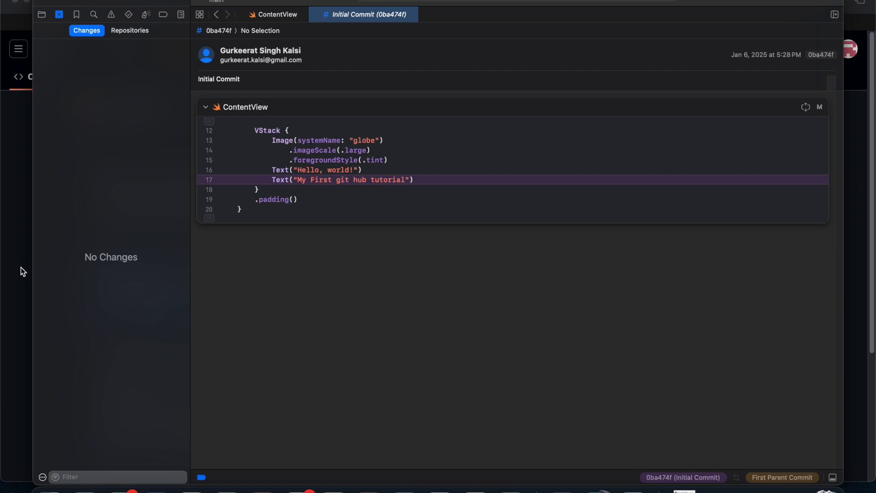
# Step: Show the project files, close the Initial Commit view and add an empty line after the last Text in ContentView
pyautogui.click(43, 15)
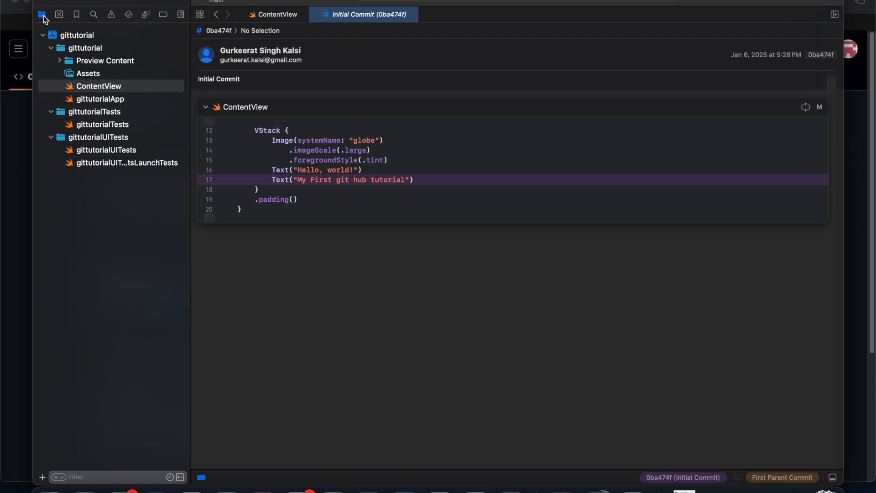
pyautogui.click(282, 14)
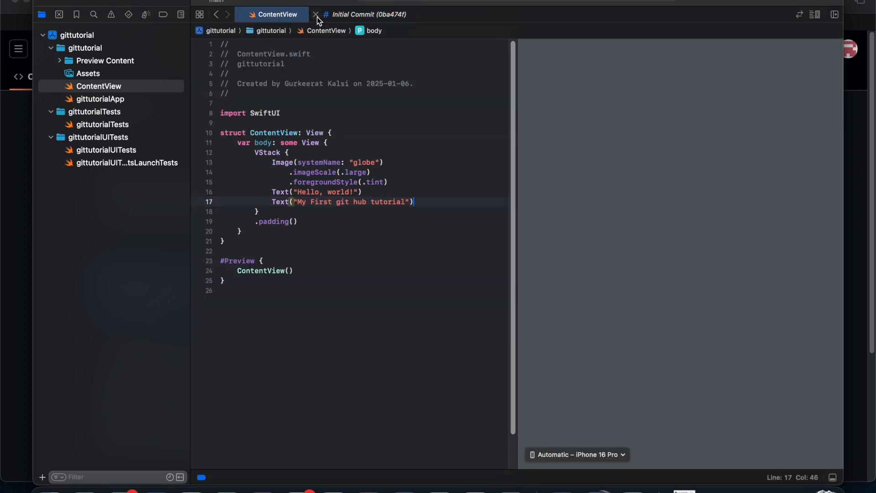
pyautogui.click(317, 16)
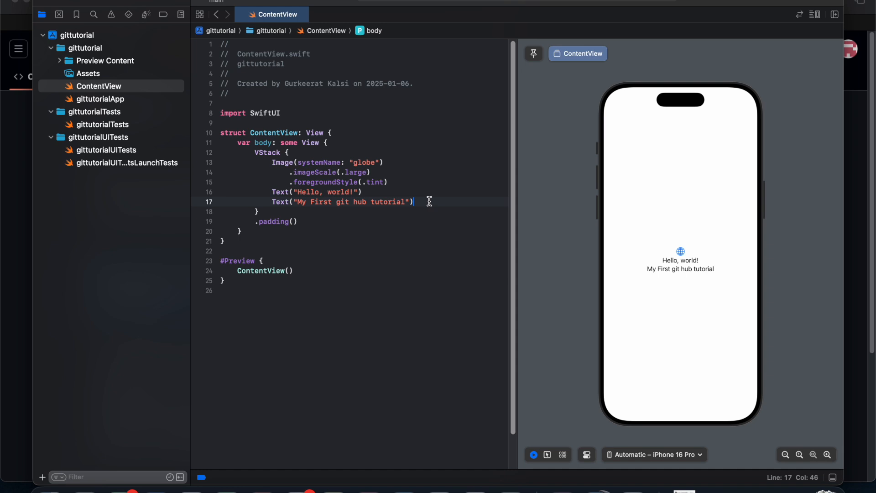
pyautogui.press('Return')
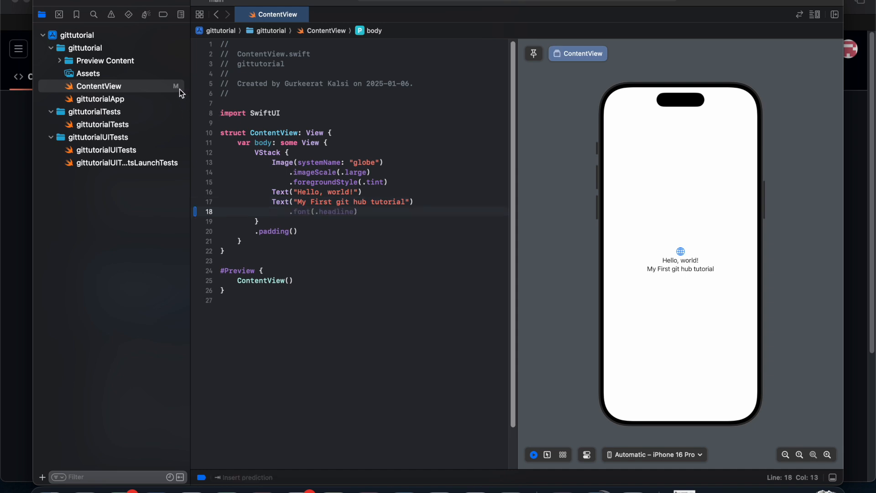
# Step: Switch to Safari and reload the gittutorial repository page to check the pushed files
pyautogui.click(21, 208)
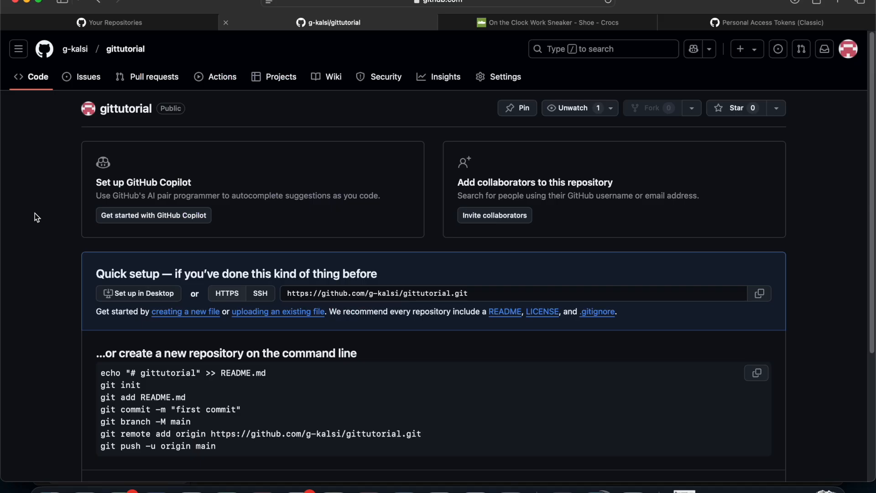
pyautogui.click(609, 2)
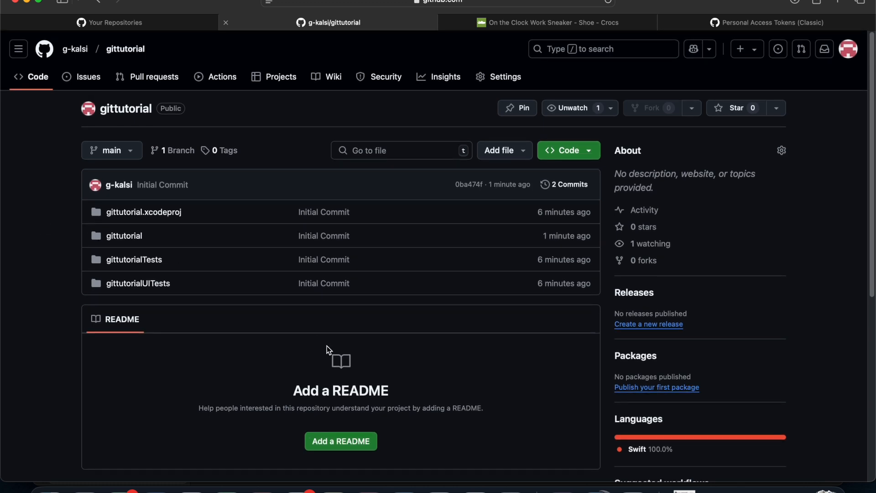
# Step: Open GitHub Desktop, refresh the list of repositories and select the gittutorial repository
pyautogui.click(562, 489)
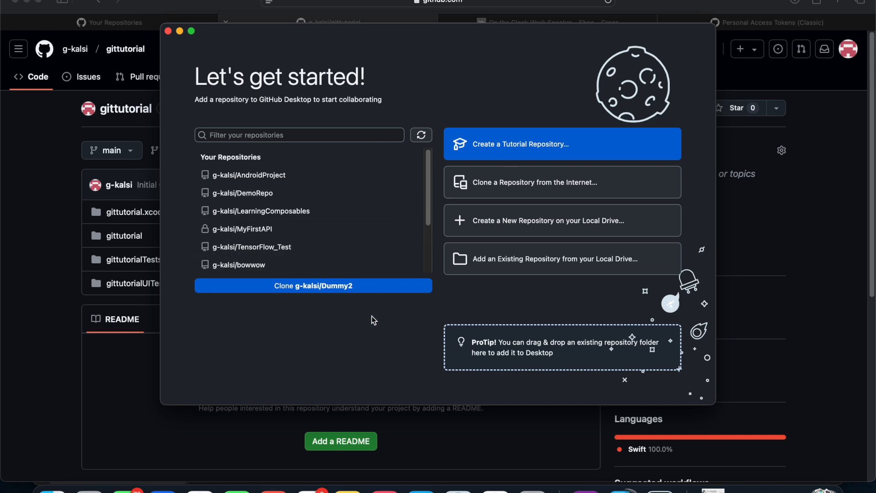
pyautogui.scroll(-2, 378, 217)
pyautogui.scroll(-3, 379, 217)
pyautogui.scroll(6, 379, 218)
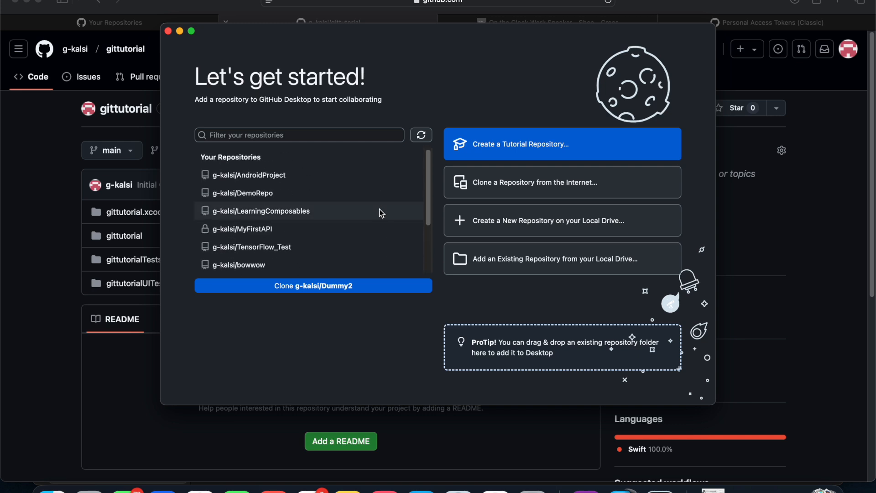
pyautogui.click(420, 138)
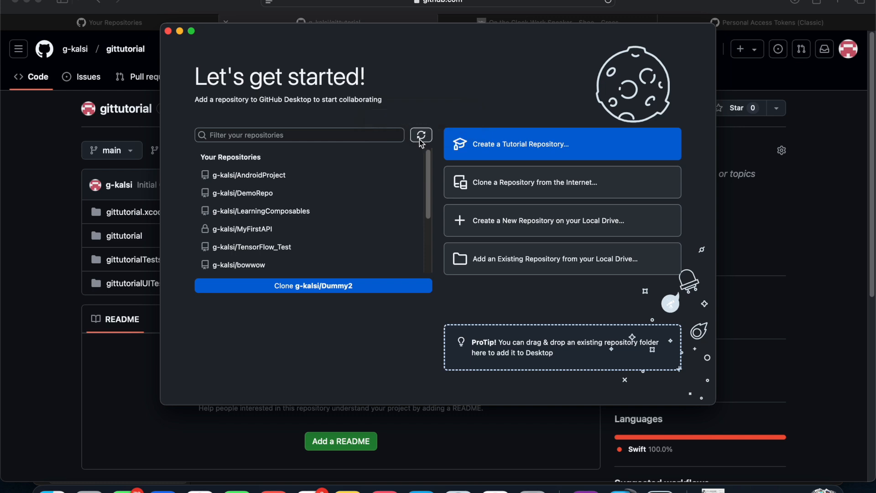
pyautogui.scroll(-3, 322, 219)
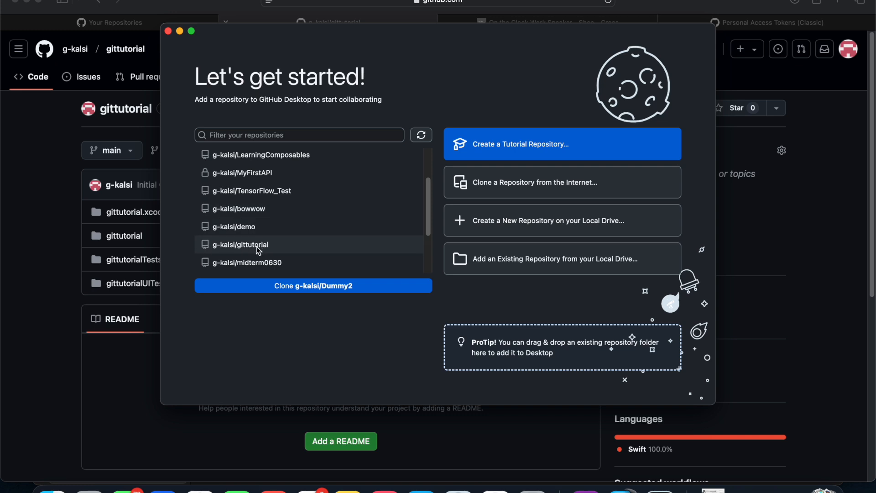
pyautogui.click(256, 246)
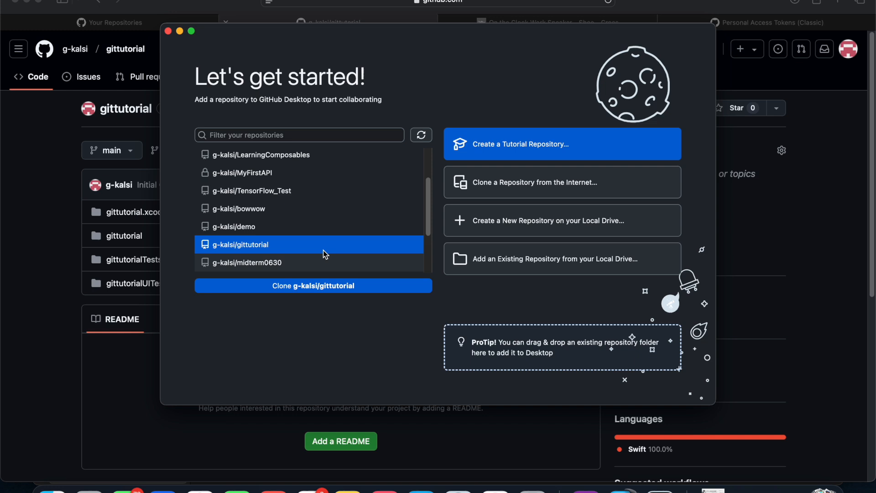
# Step: Look through the repositories available for cloning and minimise the GitHub Desktop window
pyautogui.scroll(3, 327, 243)
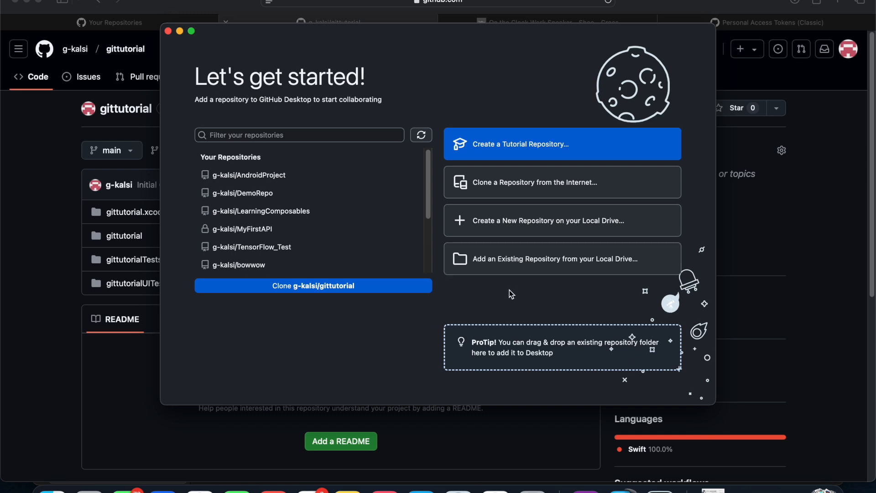
pyautogui.scroll(-3, 383, 225)
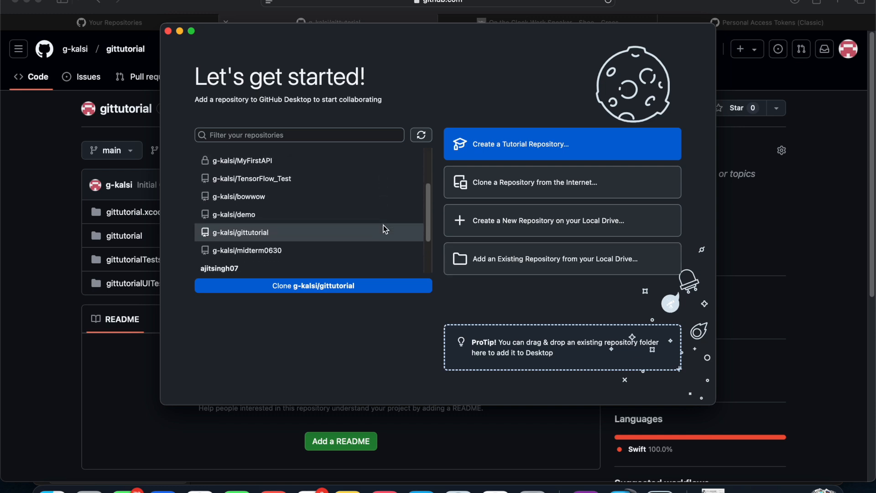
pyautogui.scroll(-3, 384, 226)
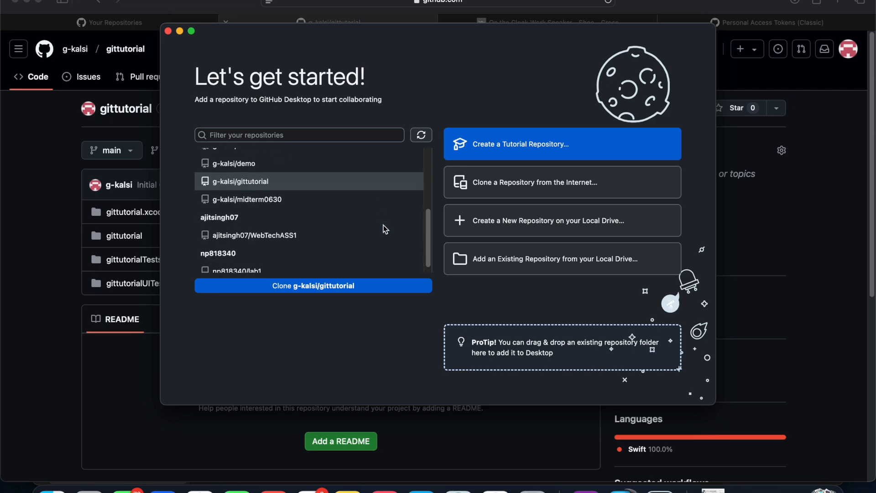
pyautogui.scroll(5, 383, 225)
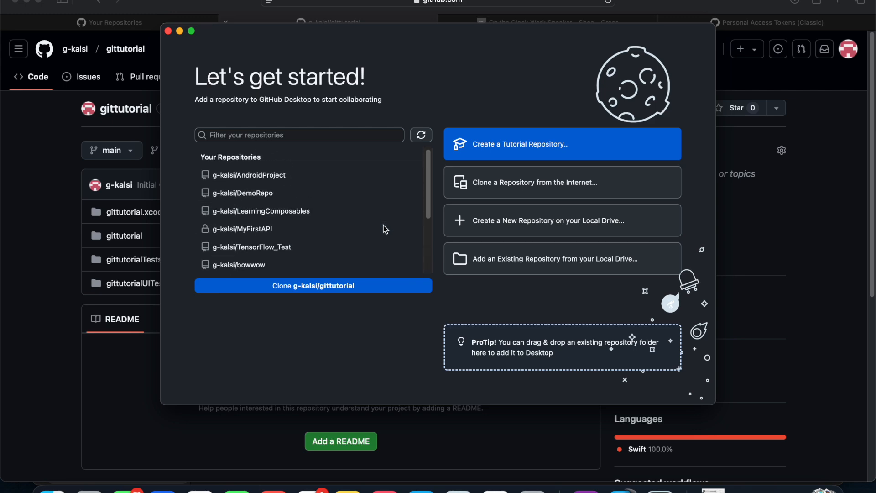
pyautogui.click(179, 33)
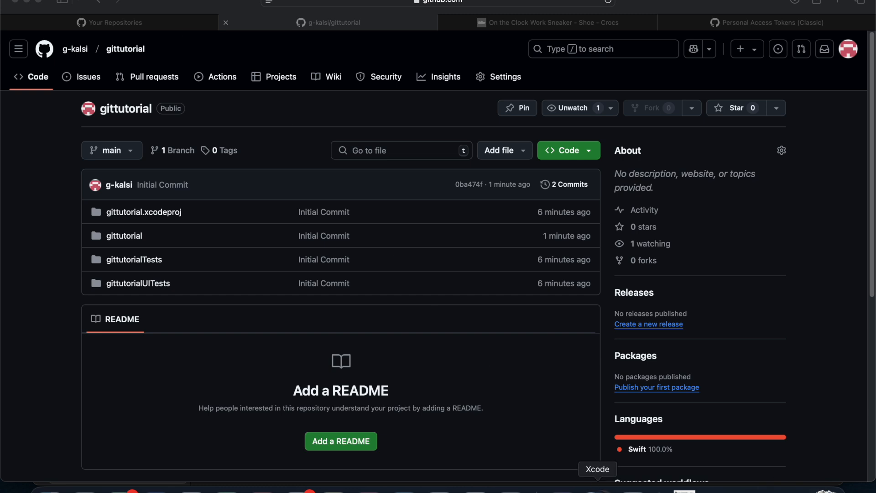
# Step: Return to Xcode and place the cursor on the empty line below the "My First git hub tutorial" text
pyautogui.click(598, 488)
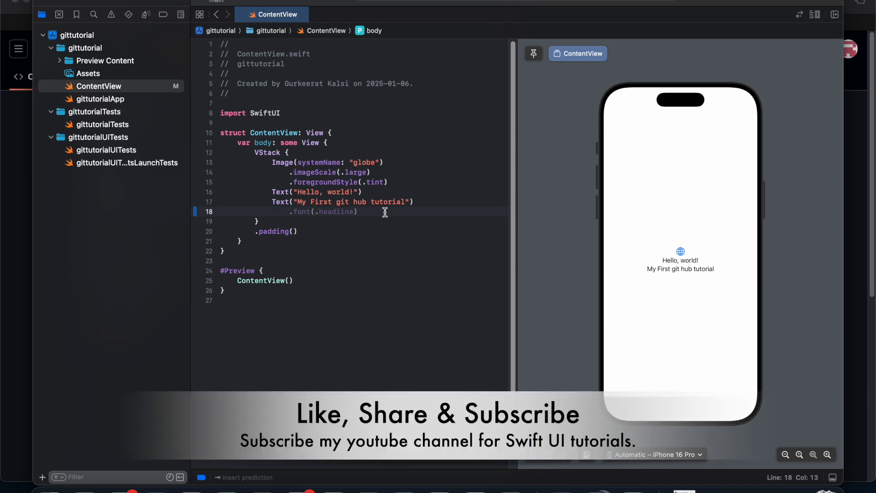
pyautogui.moveTo(385, 212); pyautogui.dragTo(270, 195)
pyautogui.click(270, 195)
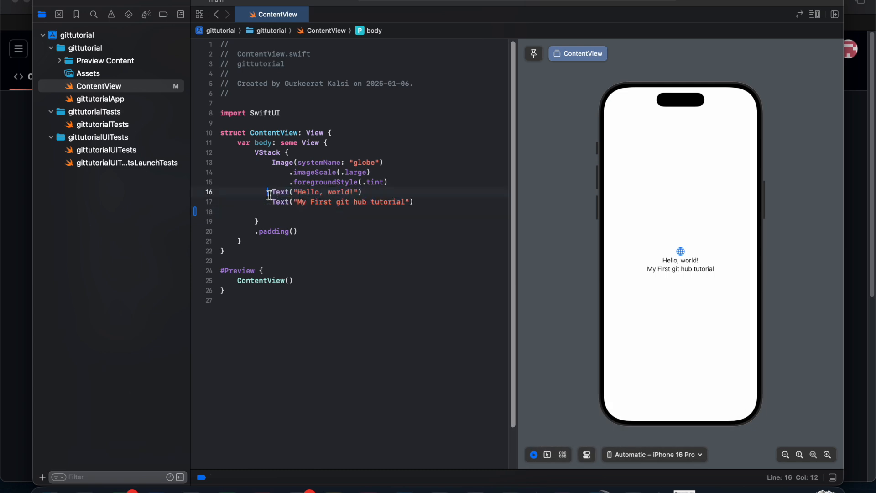
pyautogui.click(282, 212)
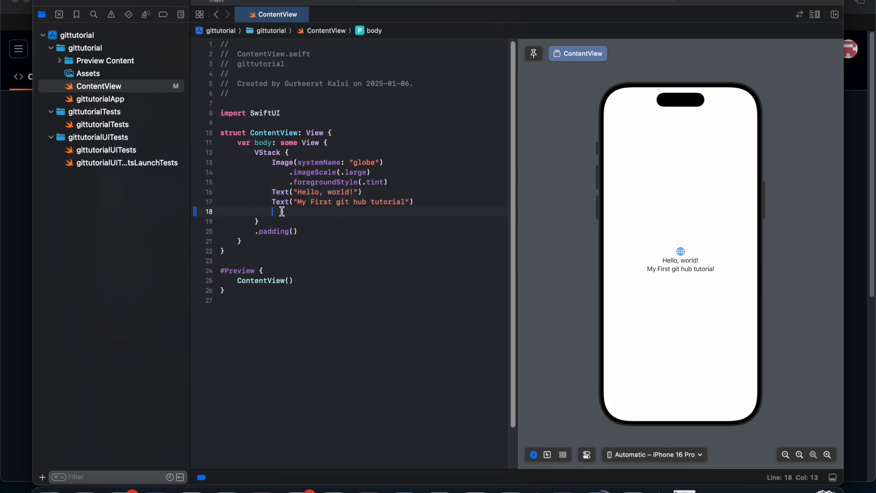